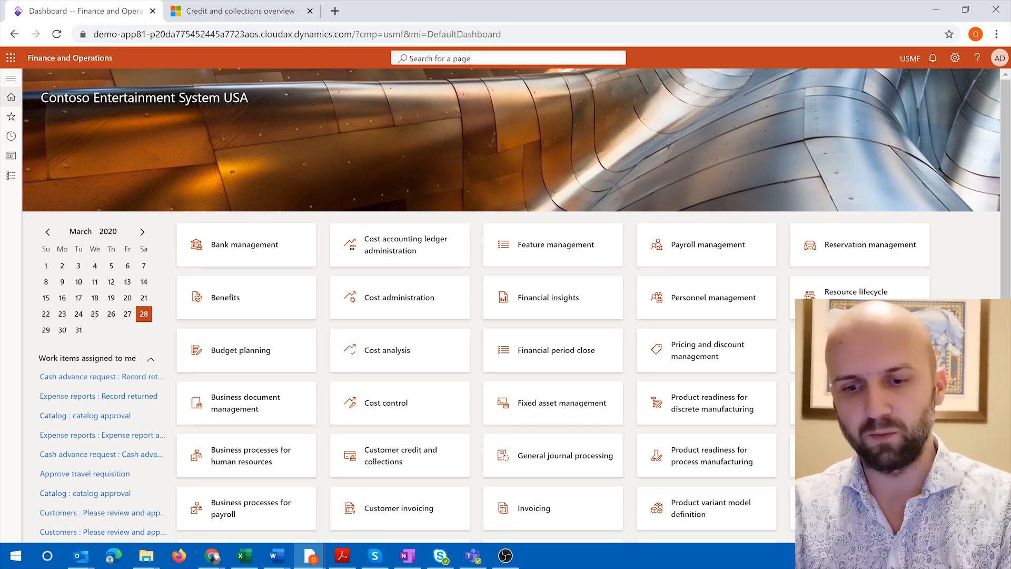
# Step: Find the credit management feature by opening the Feature management workspace and filtering the list of all features by the name "credit"
pyautogui.click(409, 58)
pyautogui.write('feature mana')
pyautogui.press('Return')
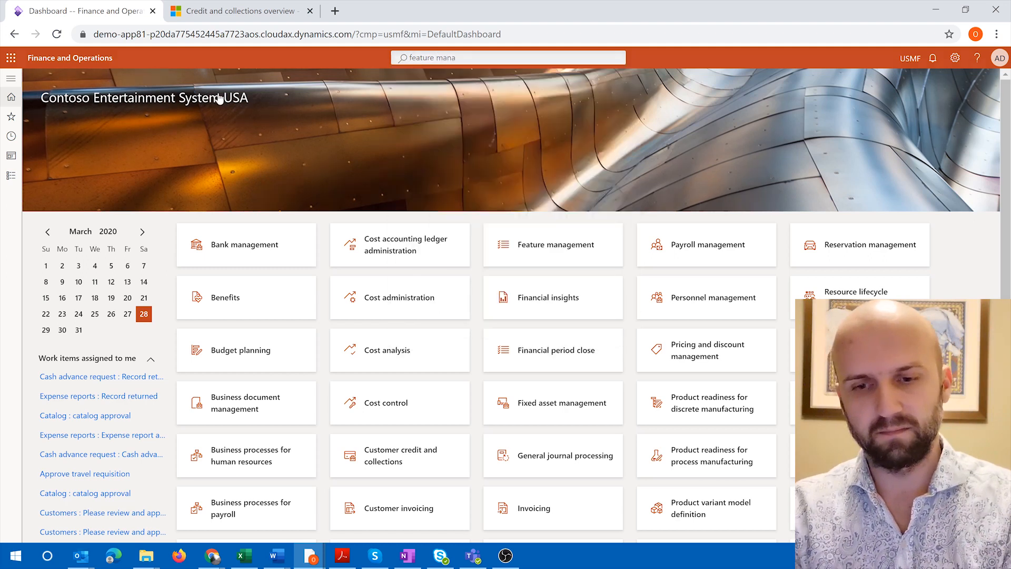
pyautogui.click(175, 132)
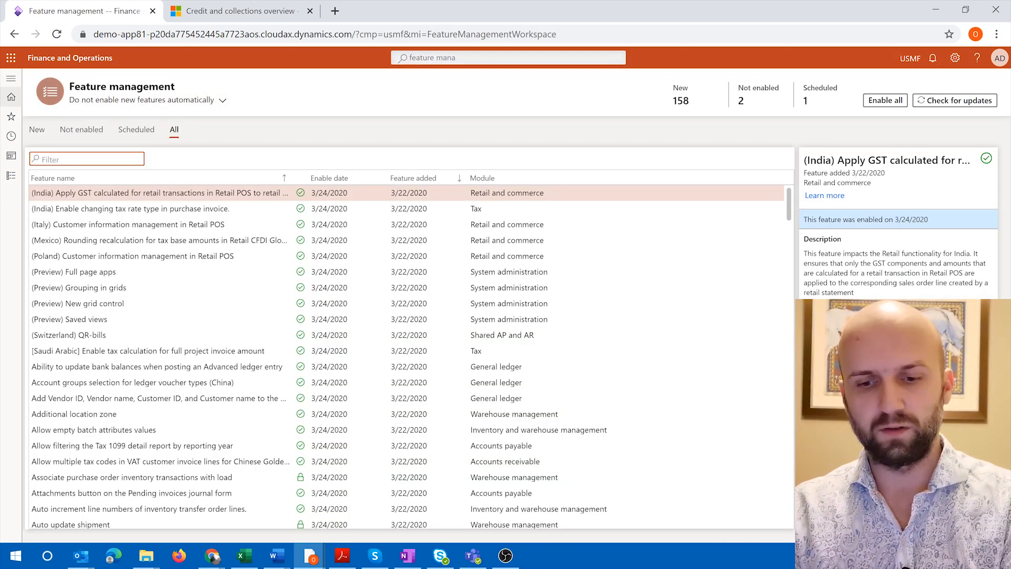
pyautogui.write('credi')
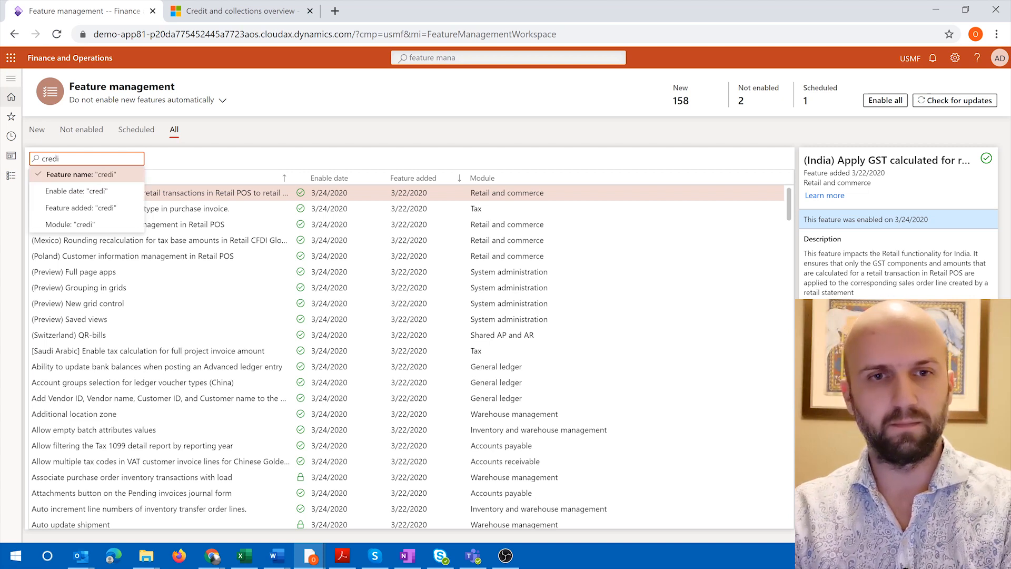
pyautogui.write('t')
pyautogui.press('Return')
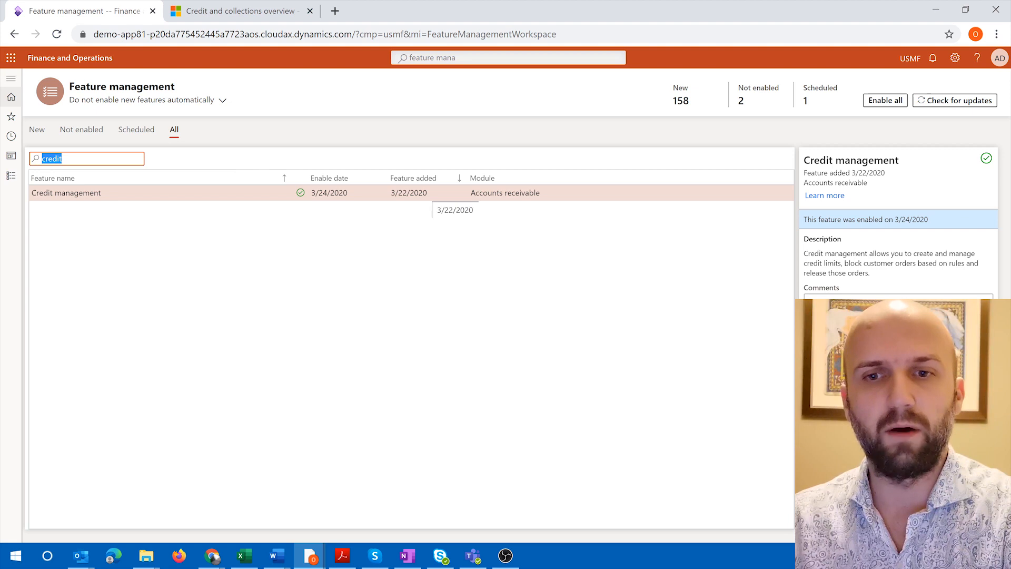
pyautogui.click(421, 193)
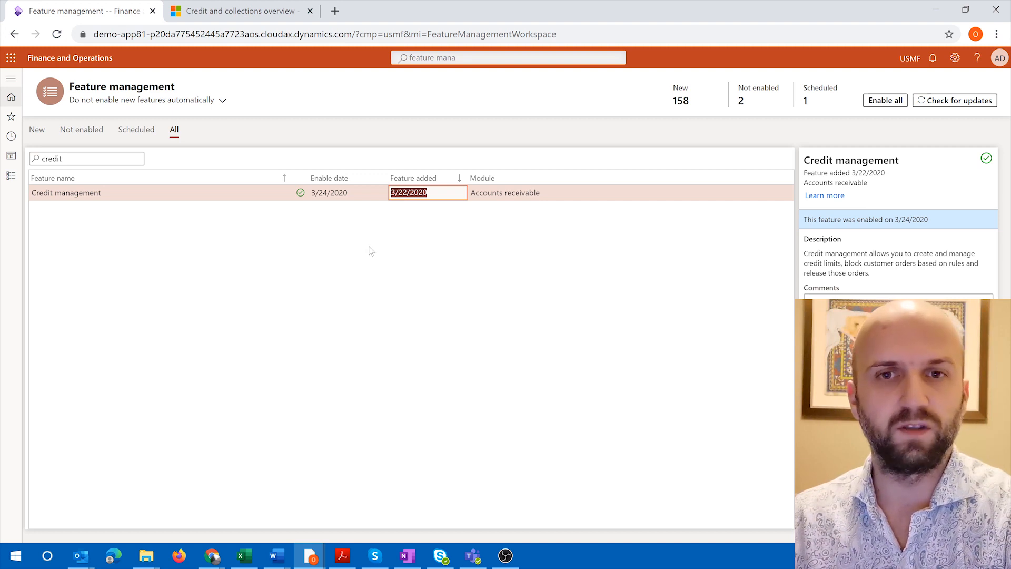
# Step: In the Credit and collections parameters, turn off manual editing of credit limits under the credit limit options
pyautogui.click(12, 78)
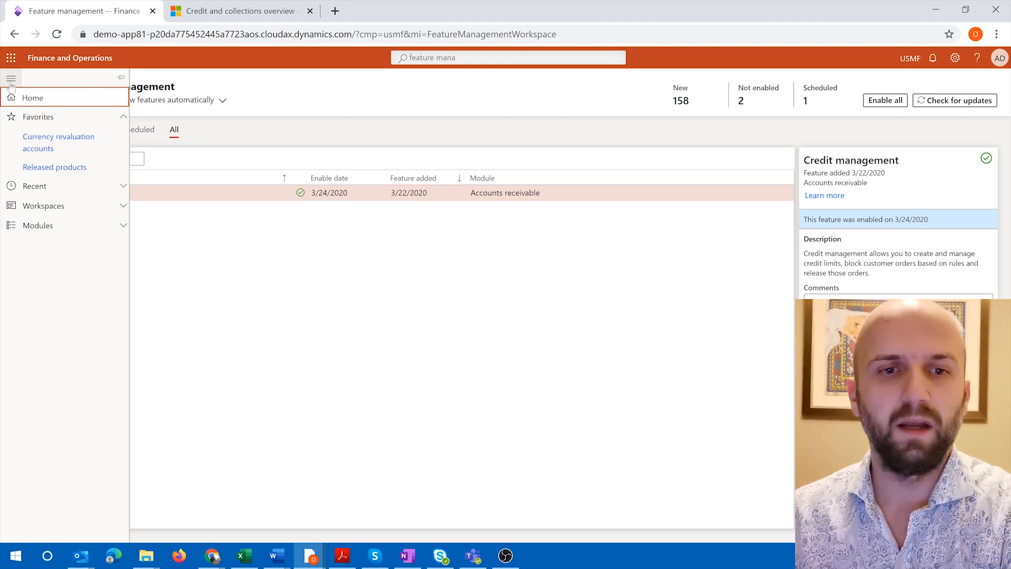
pyautogui.click(68, 225)
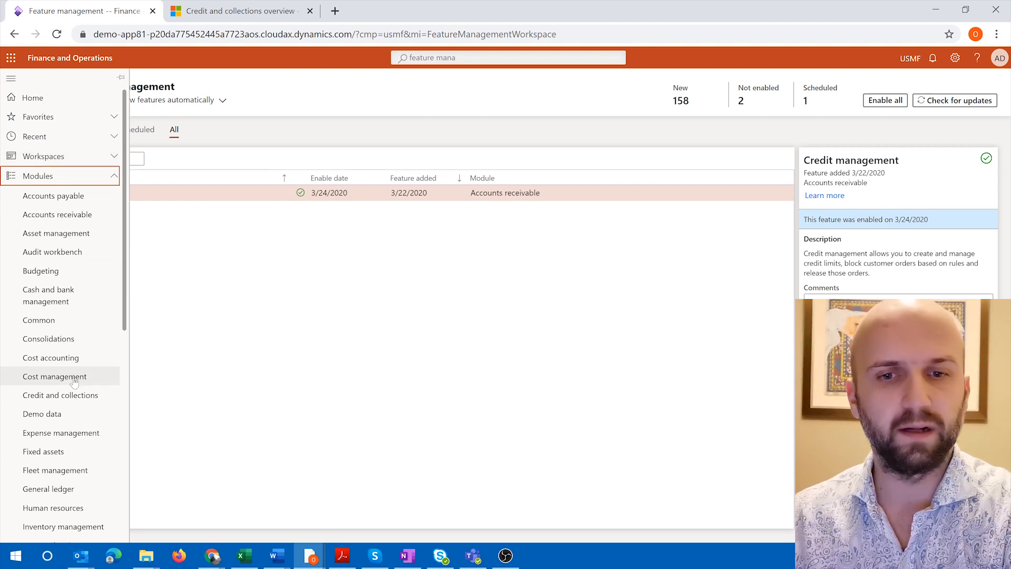
pyautogui.click(74, 400)
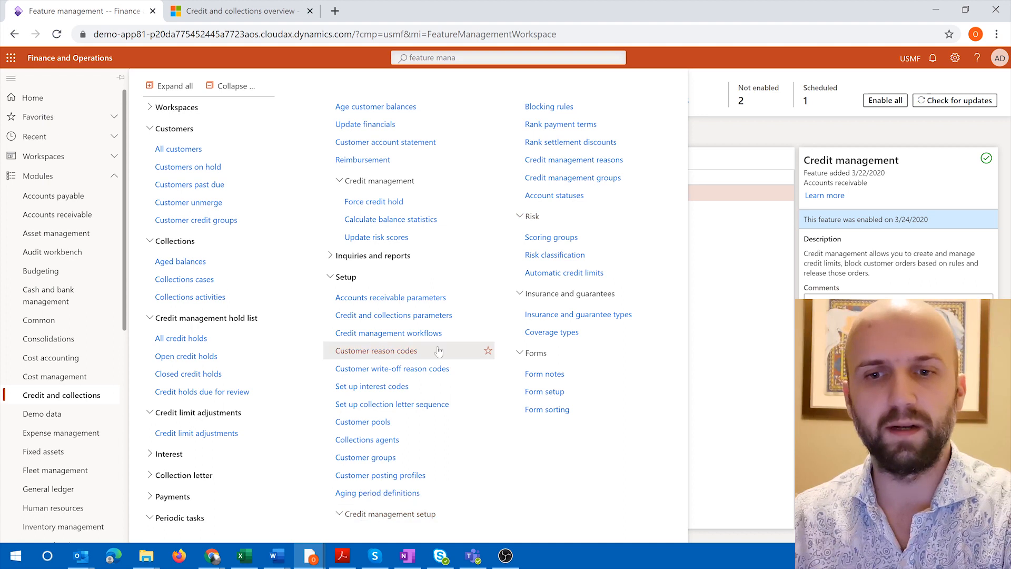
pyautogui.click(411, 318)
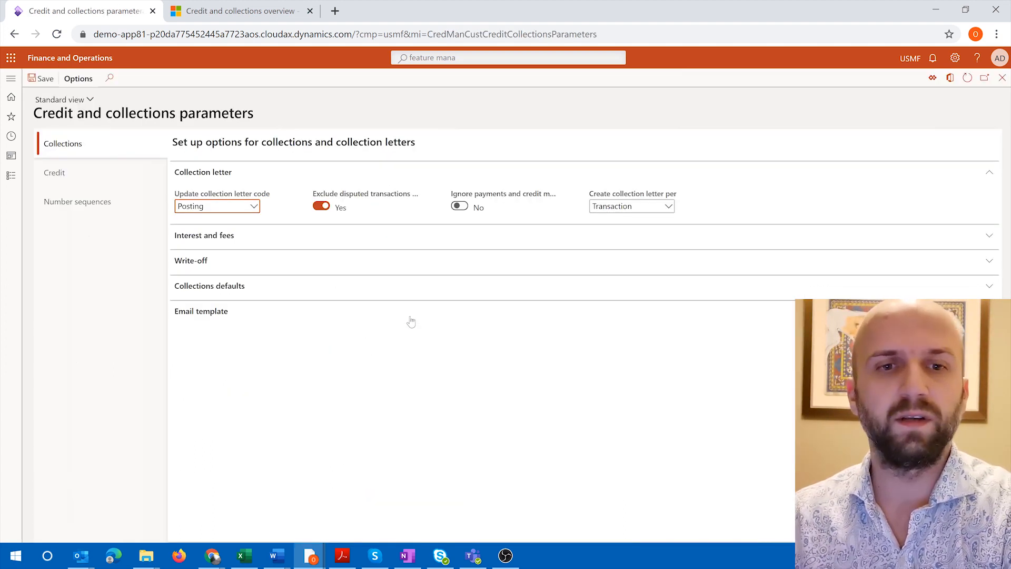
pyautogui.click(65, 179)
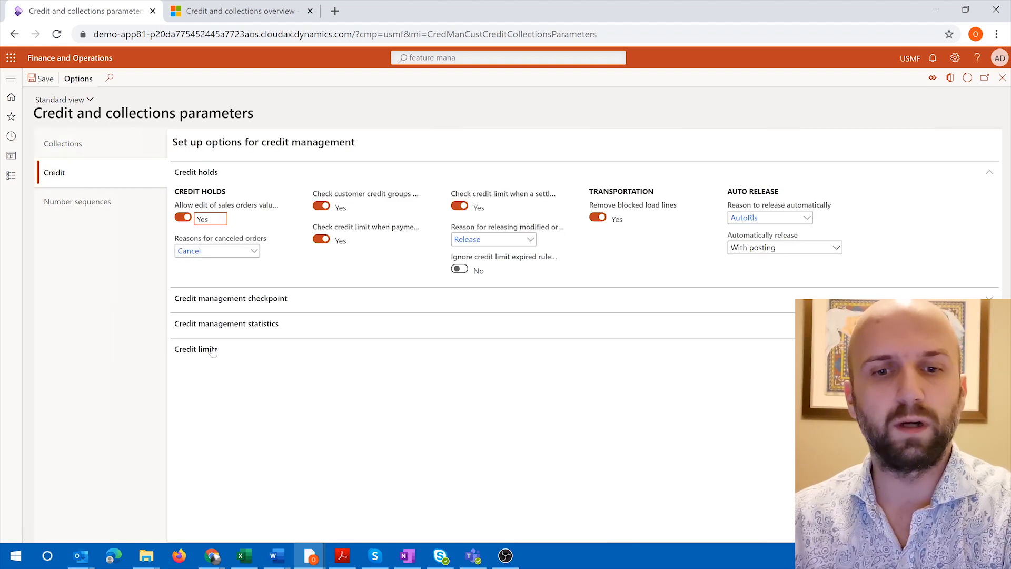
pyautogui.click(212, 351)
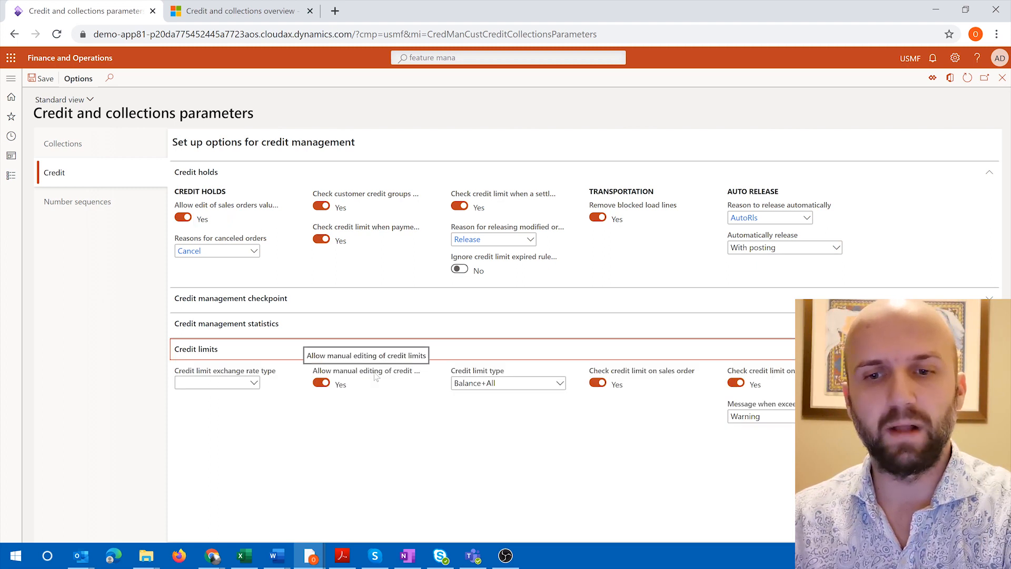
pyautogui.click(321, 384)
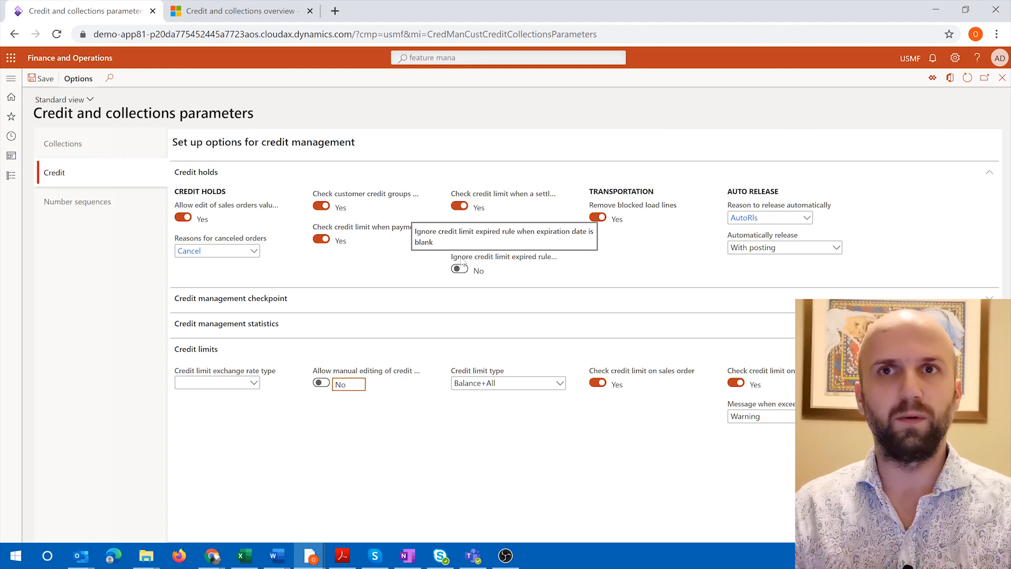
# Step: View the Risk classification setup of Credit and collections and open the Scoring groups setup
pyautogui.click(12, 79)
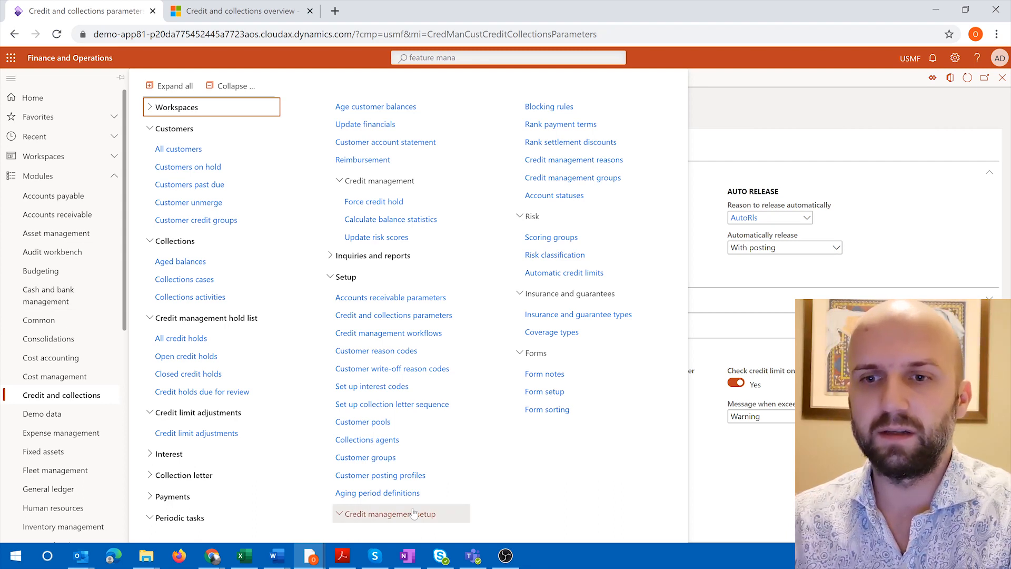
pyautogui.click(555, 255)
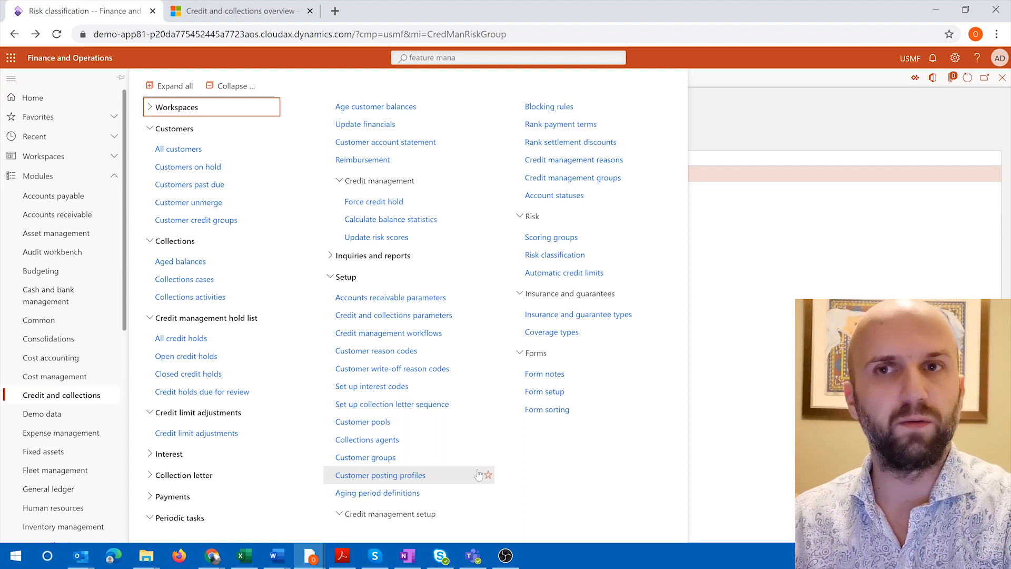
pyautogui.click(553, 238)
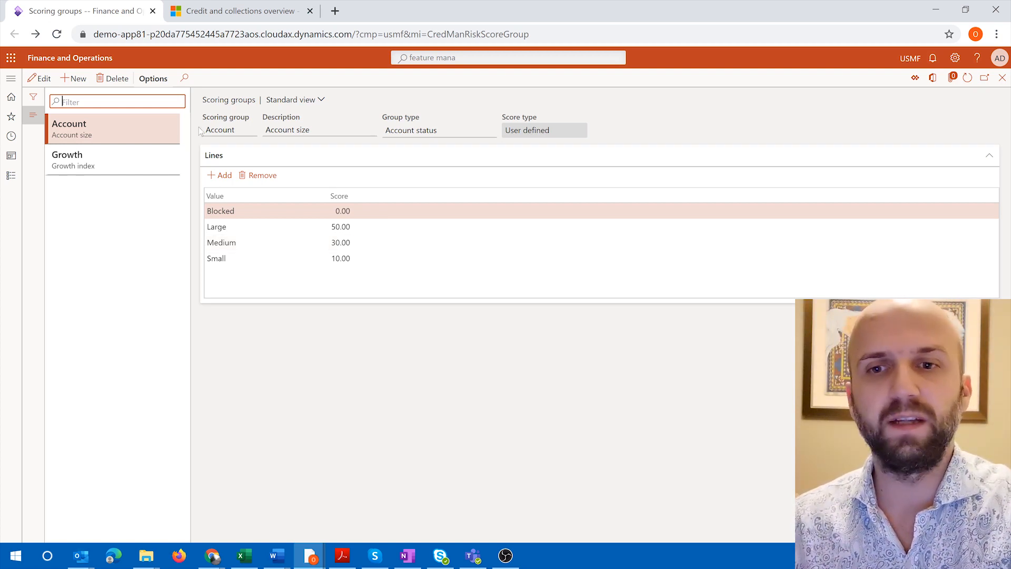
# Step: Examine the Account scoring group's group type and the scores of its Blocked, Small, Medium and Large lines
pyautogui.click(388, 130)
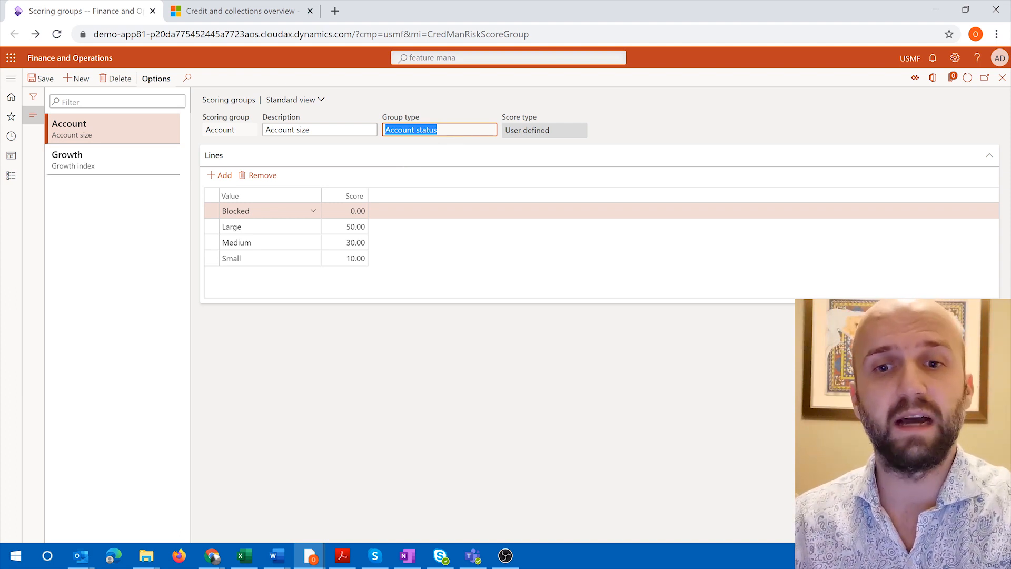
pyautogui.click(394, 233)
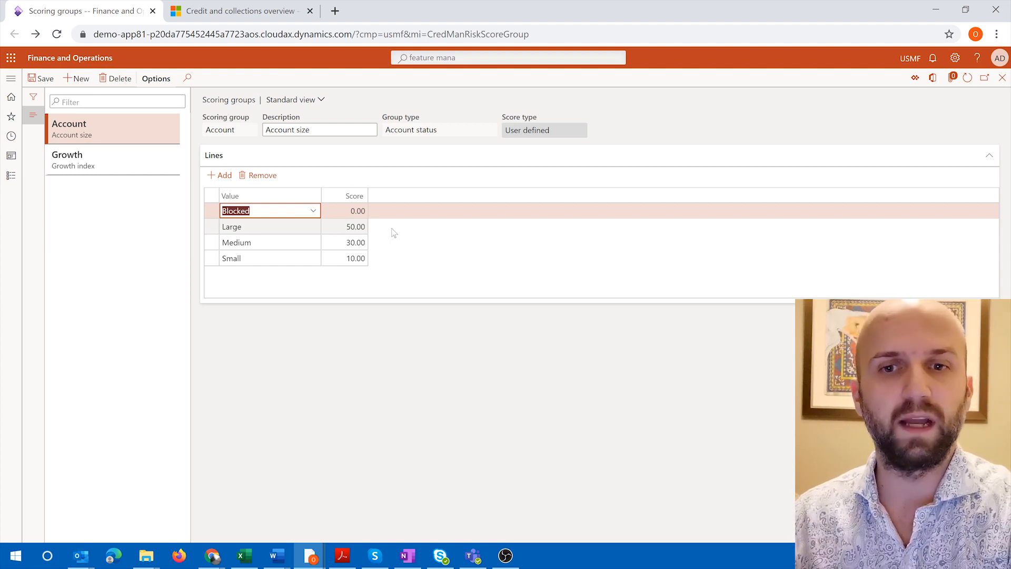
pyautogui.press('Tab')
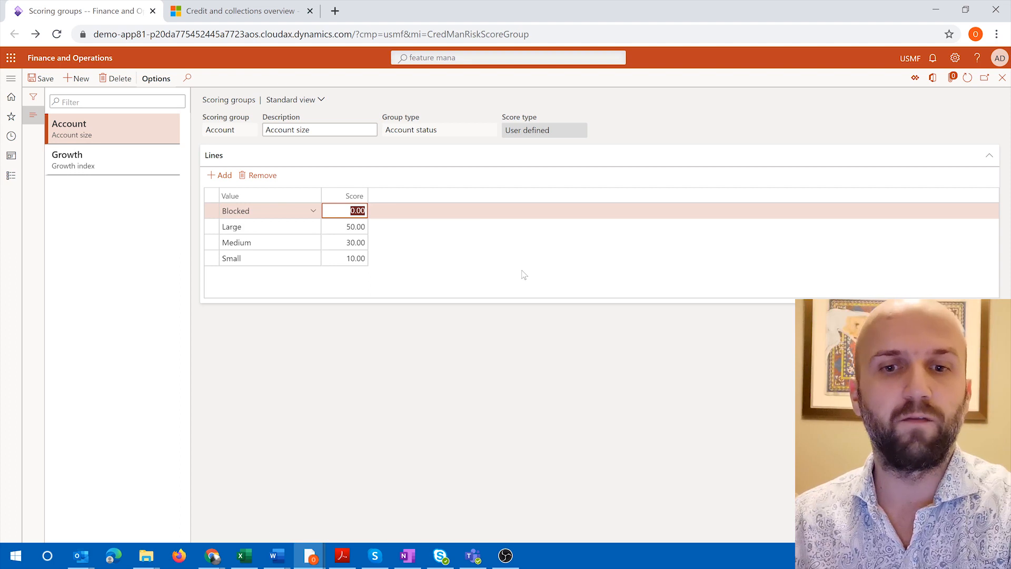
pyautogui.click(284, 258)
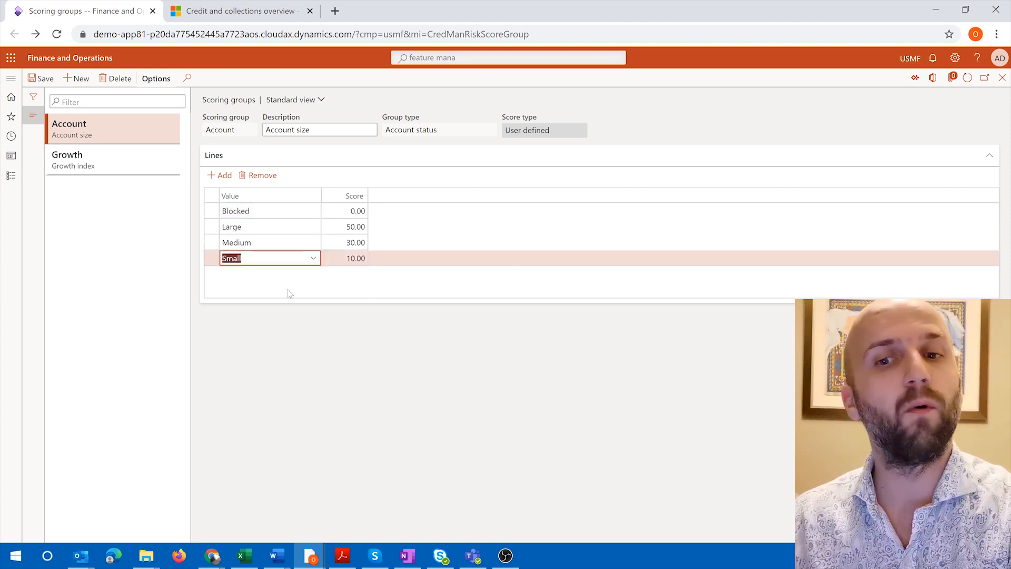
pyautogui.press('Tab')
pyautogui.click(251, 242)
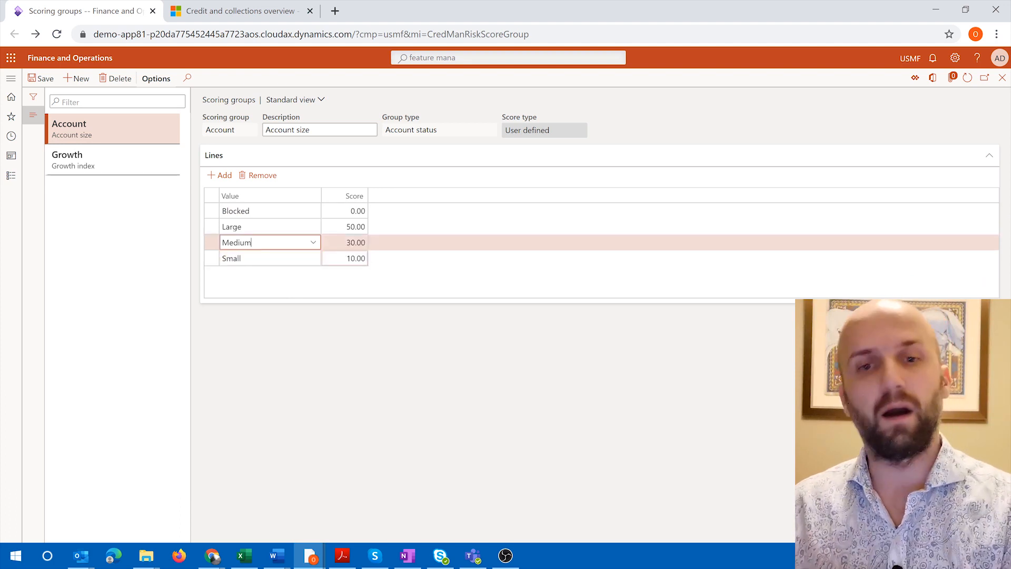
pyautogui.press('Up')
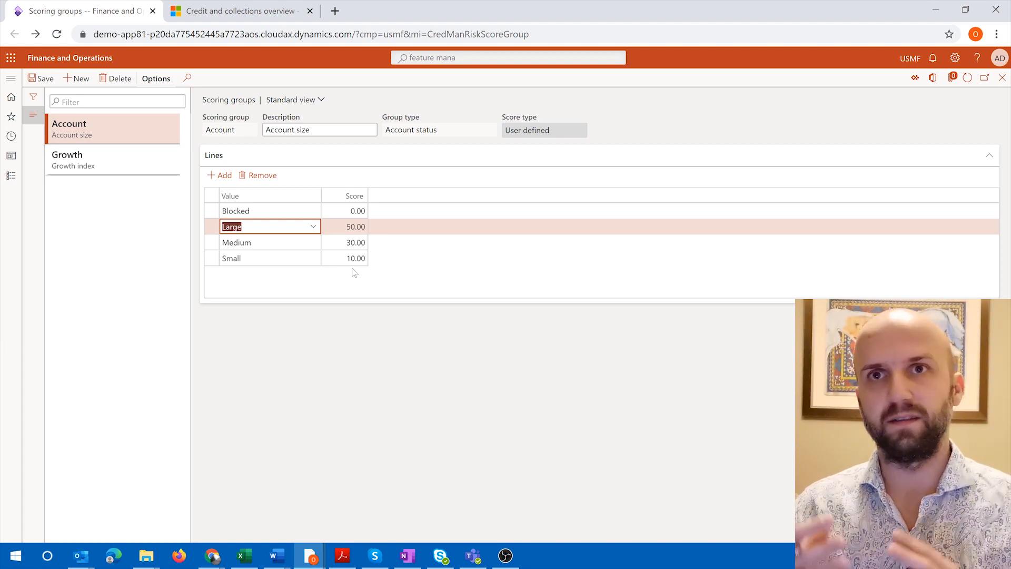
# Step: Examine the Growth scoring group's group type and the ranges and scores of its lines
pyautogui.click(113, 158)
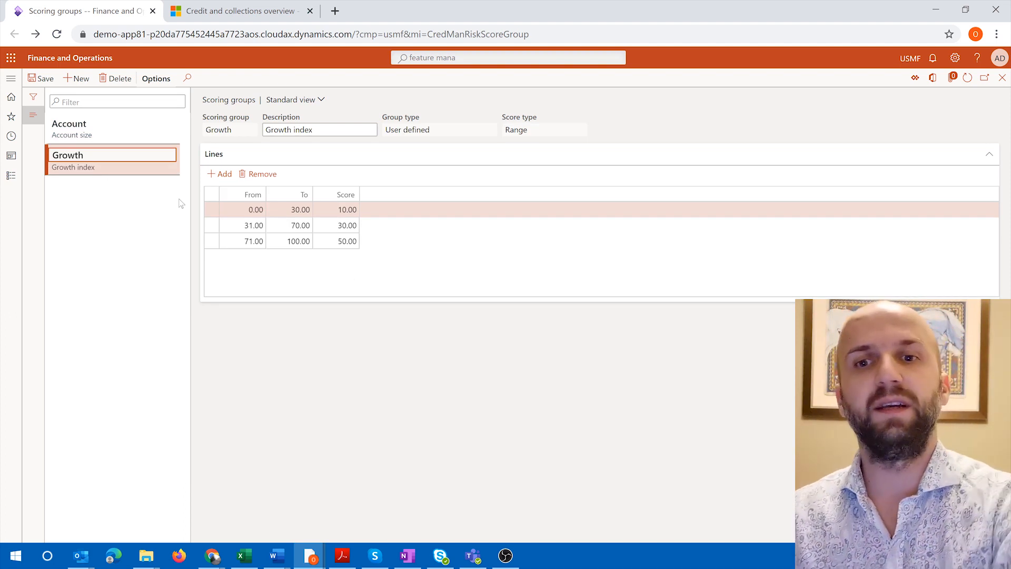
pyautogui.click(439, 130)
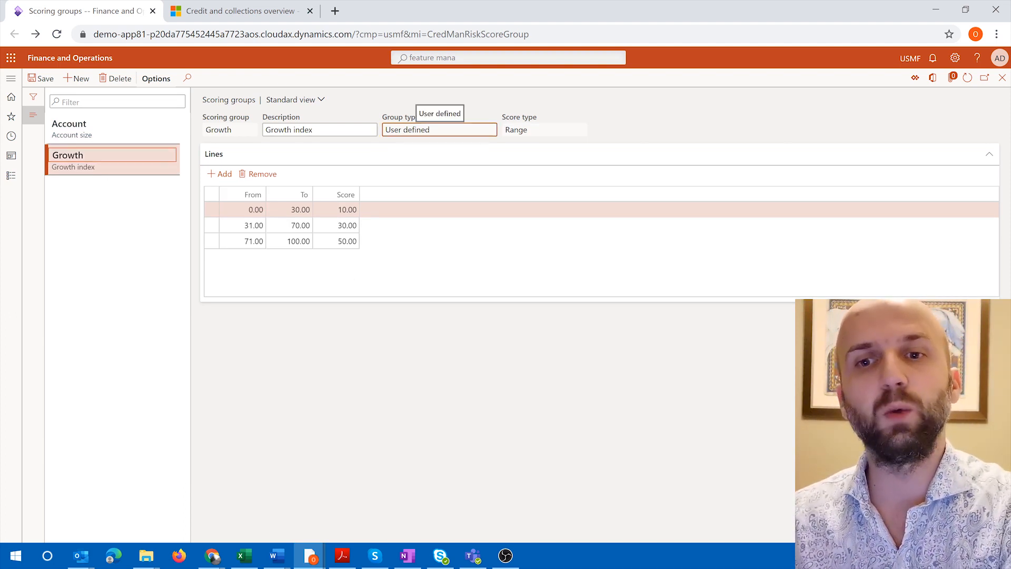
pyautogui.click(428, 130)
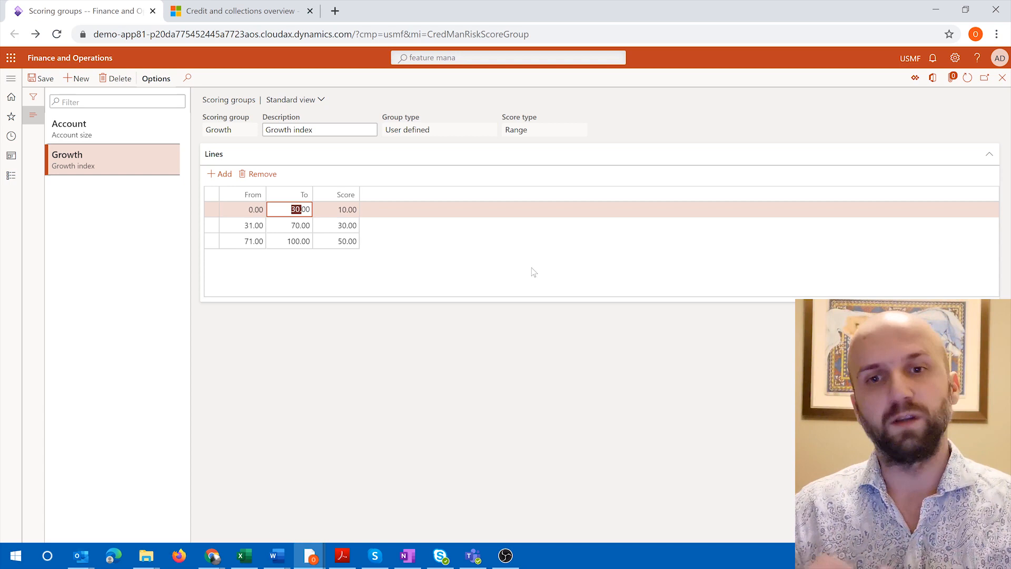
pyautogui.press('Tab')
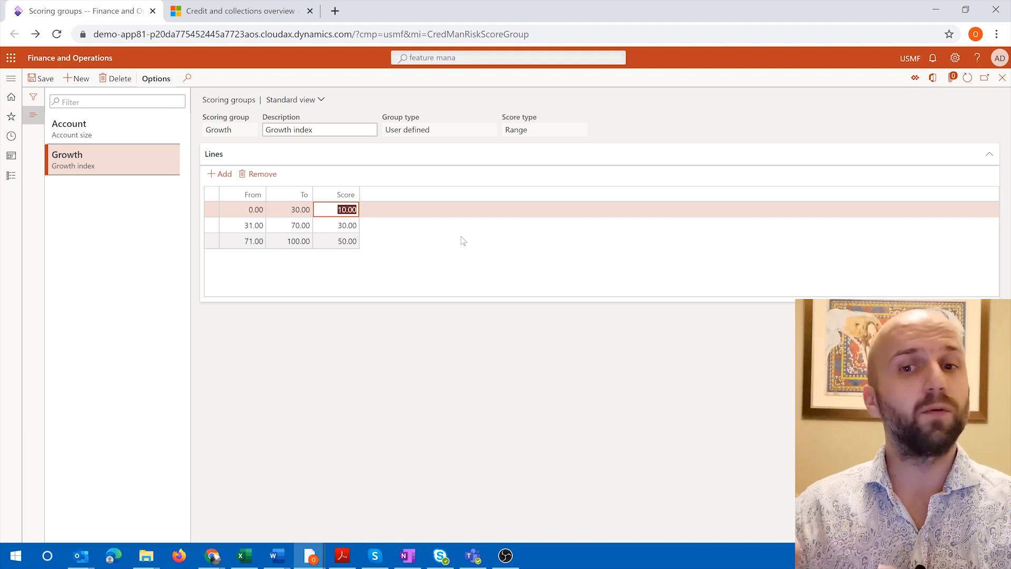
pyautogui.press('Tab')
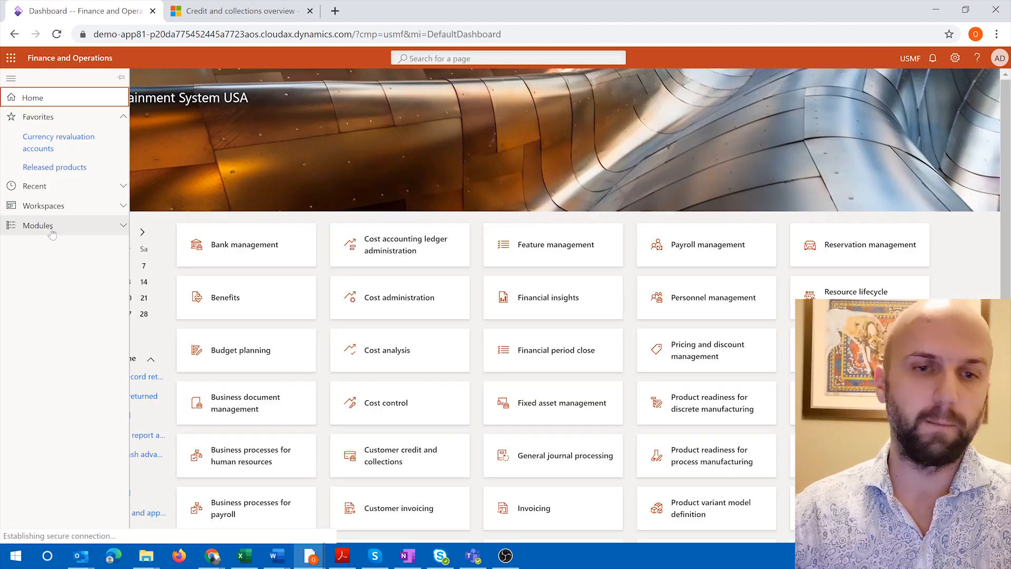
# Step: Open the list of all customers, select Yellow Square, view its credit management risk score and close that page
pyautogui.click(34, 224)
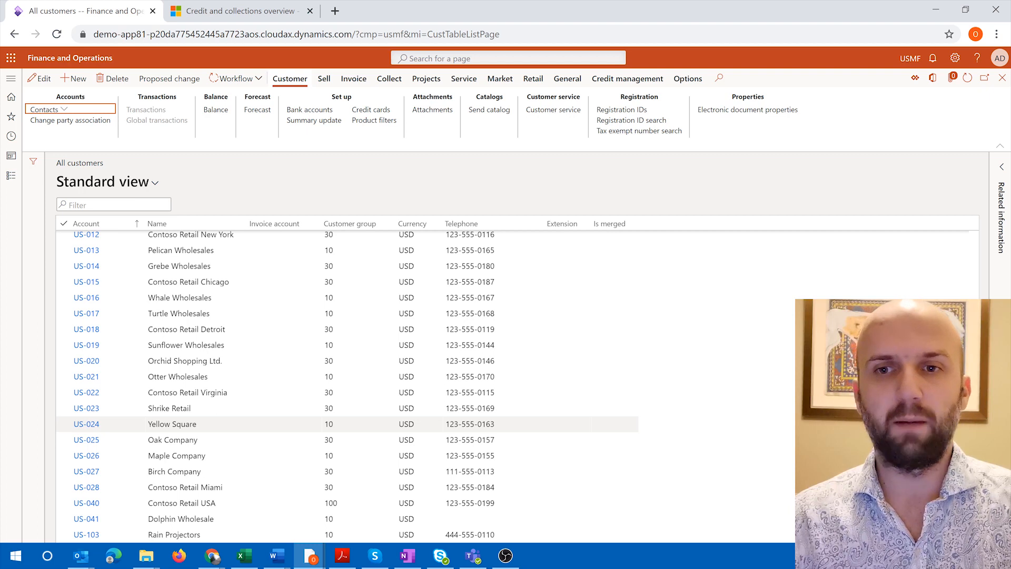
pyautogui.click(174, 424)
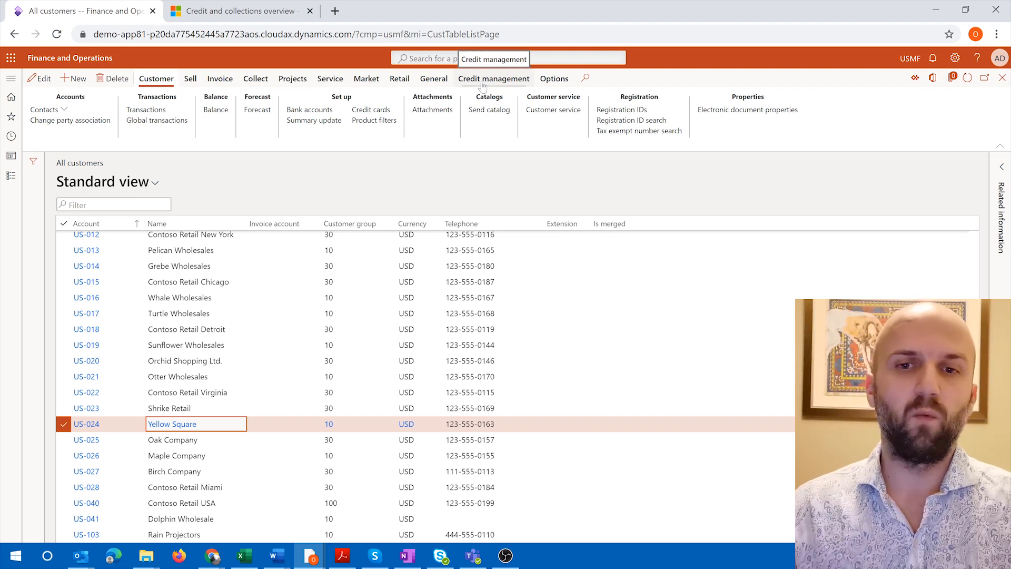
pyautogui.click(483, 85)
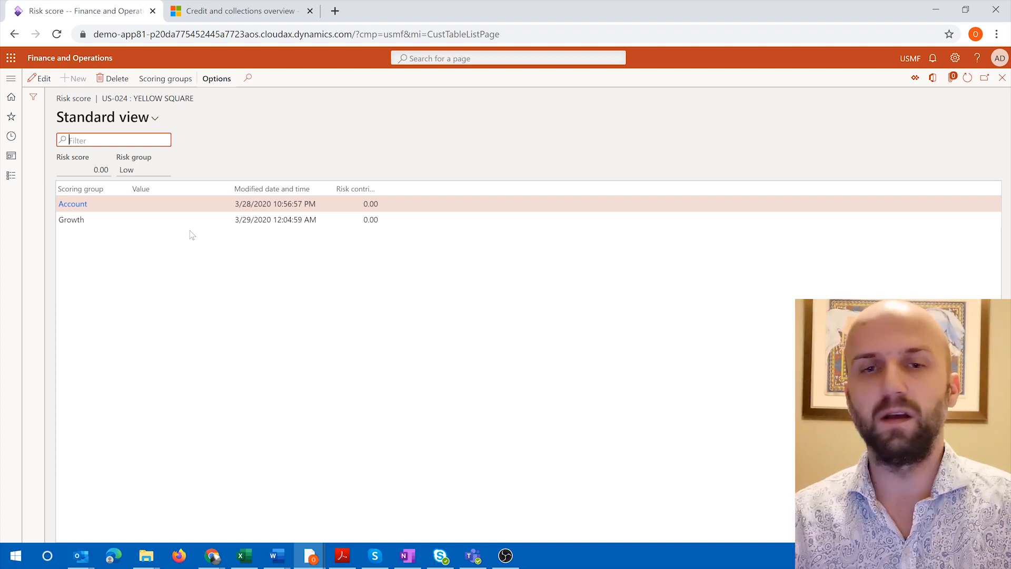
pyautogui.click(1003, 80)
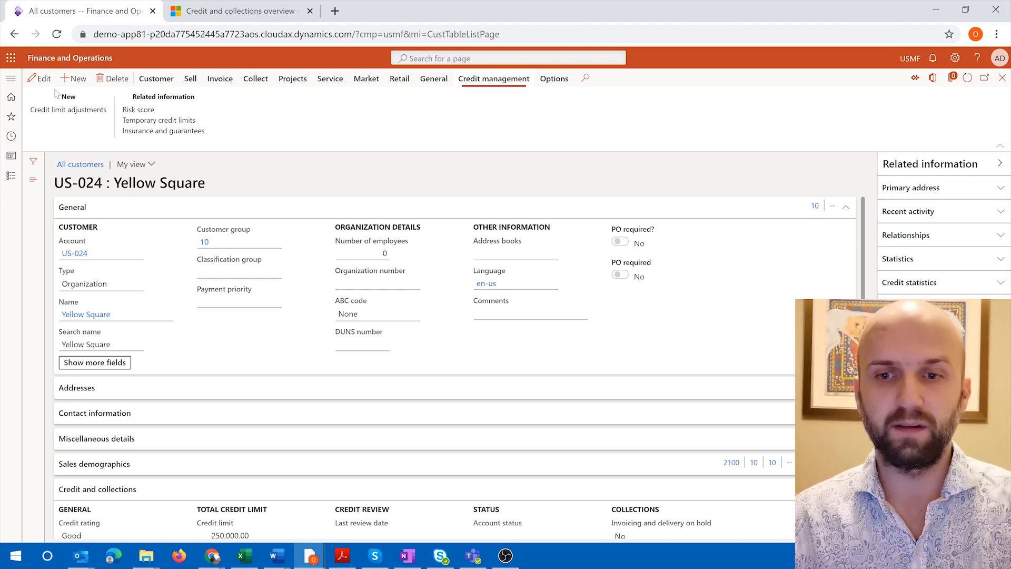
# Step: Open the account status definitions from the Account status field in Yellow Square's Credit and collections details
pyautogui.scroll(-4, 458, 361)
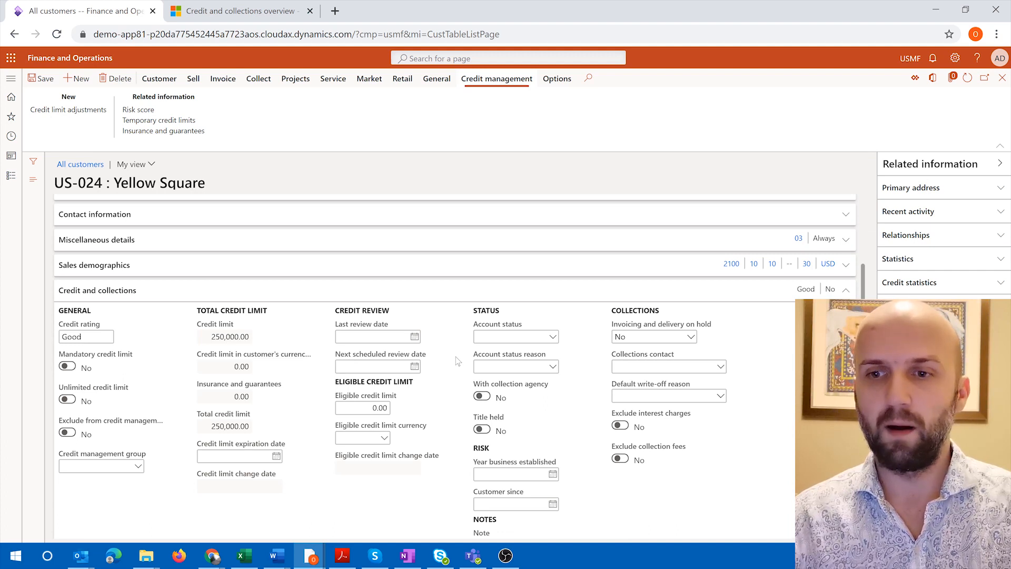
pyautogui.scroll(-1, 456, 361)
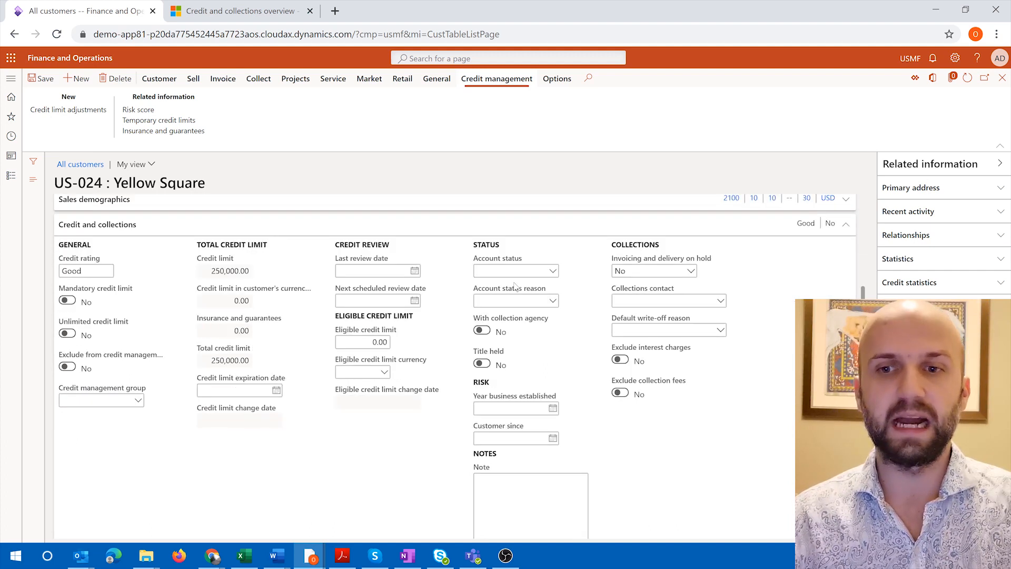
pyautogui.click(553, 272)
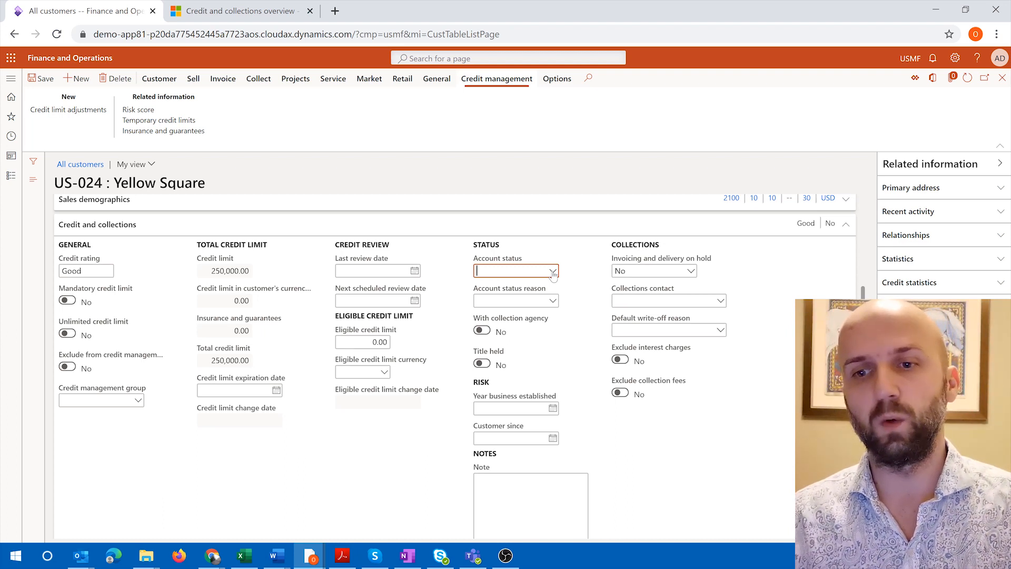
pyautogui.rightClick(552, 273)
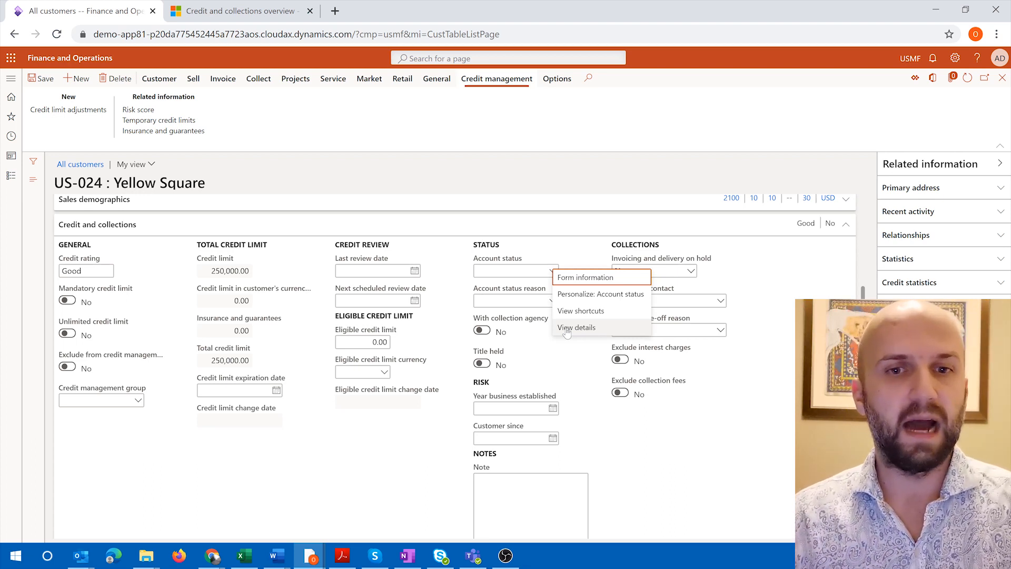
pyautogui.click(566, 329)
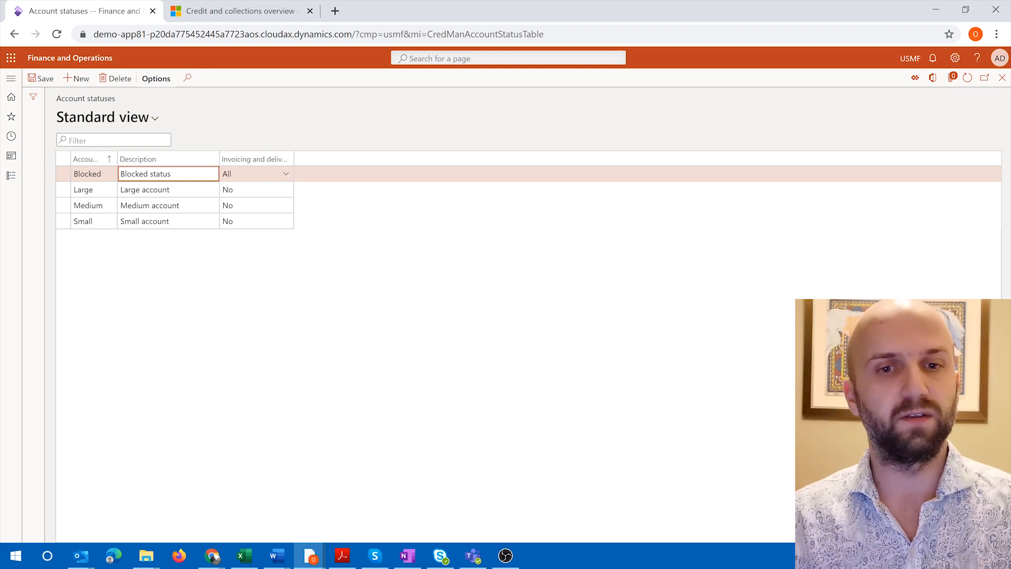
# Step: Check the Blocked status's options for invoicing and delivery on hold, and set Yellow Square's Account status to Large
pyautogui.click(285, 174)
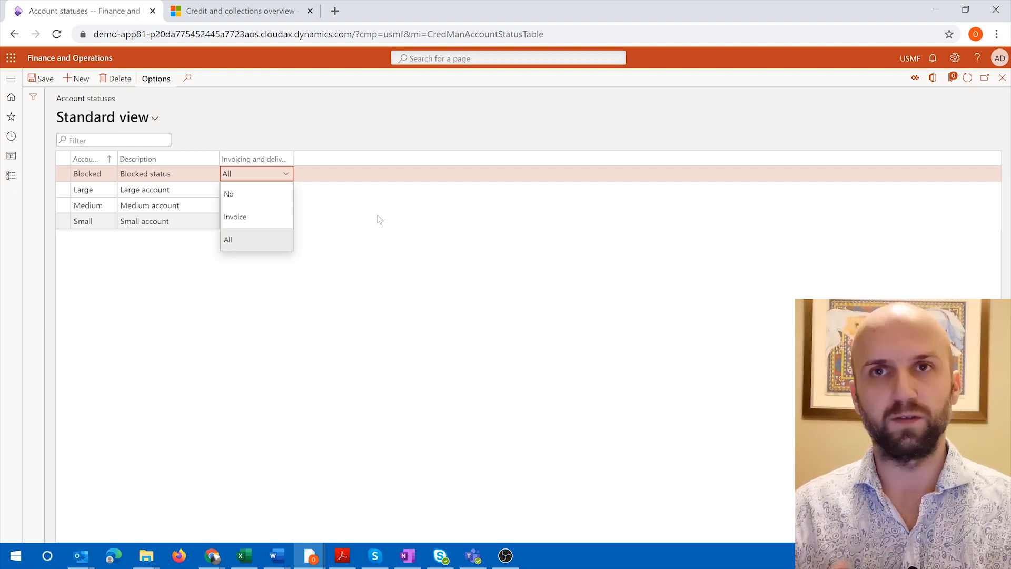
pyautogui.click(379, 219)
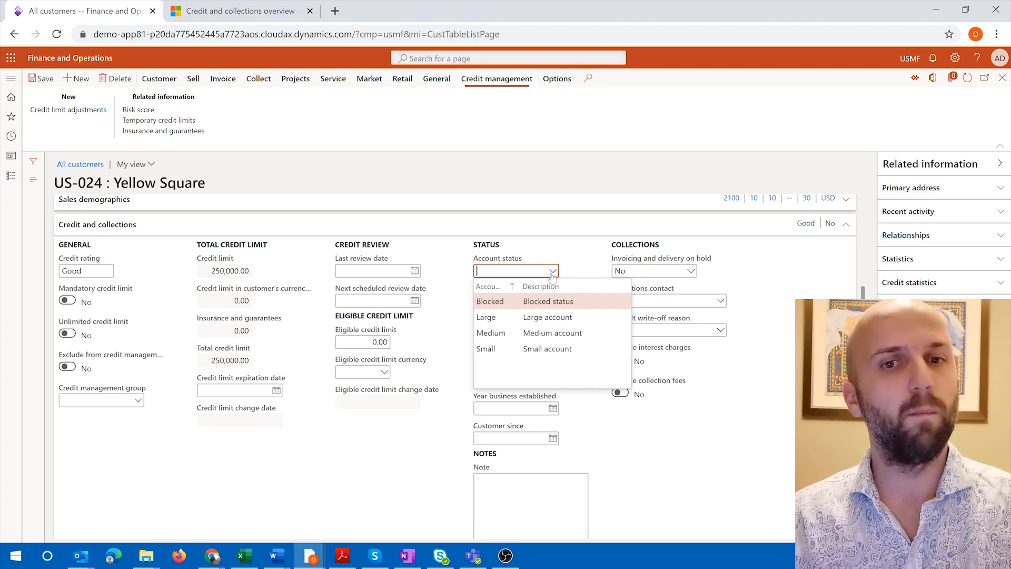
pyautogui.click(548, 317)
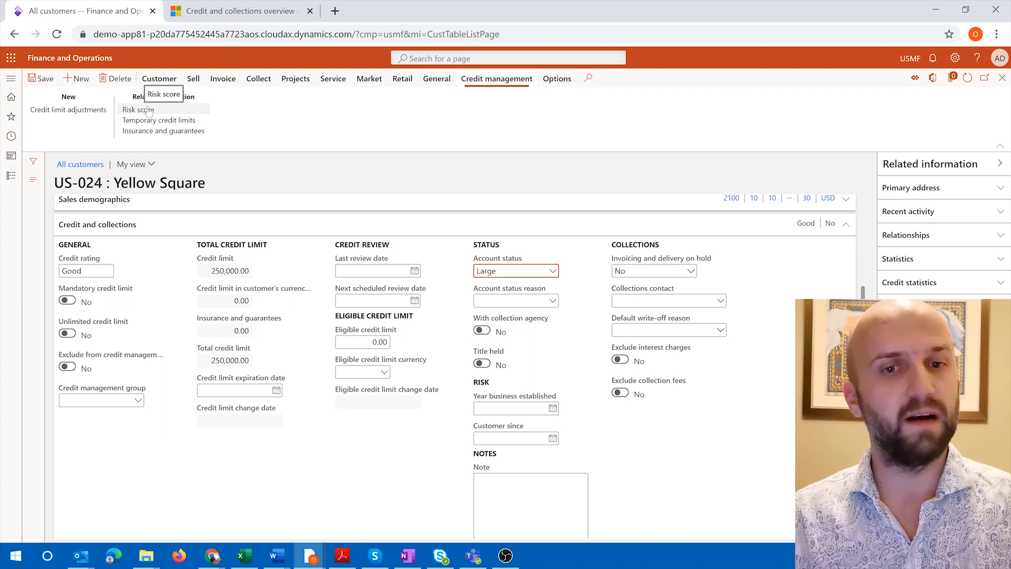
# Step: View Yellow Square's risk score and run the periodic Update risk scores task
pyautogui.click(149, 111)
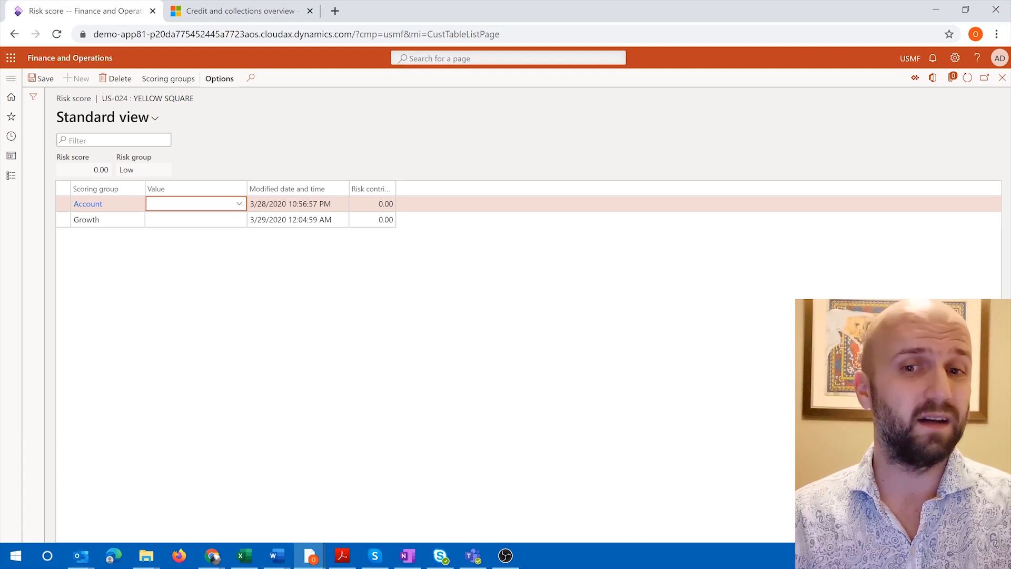
pyautogui.hotkey('alt', 'Down')
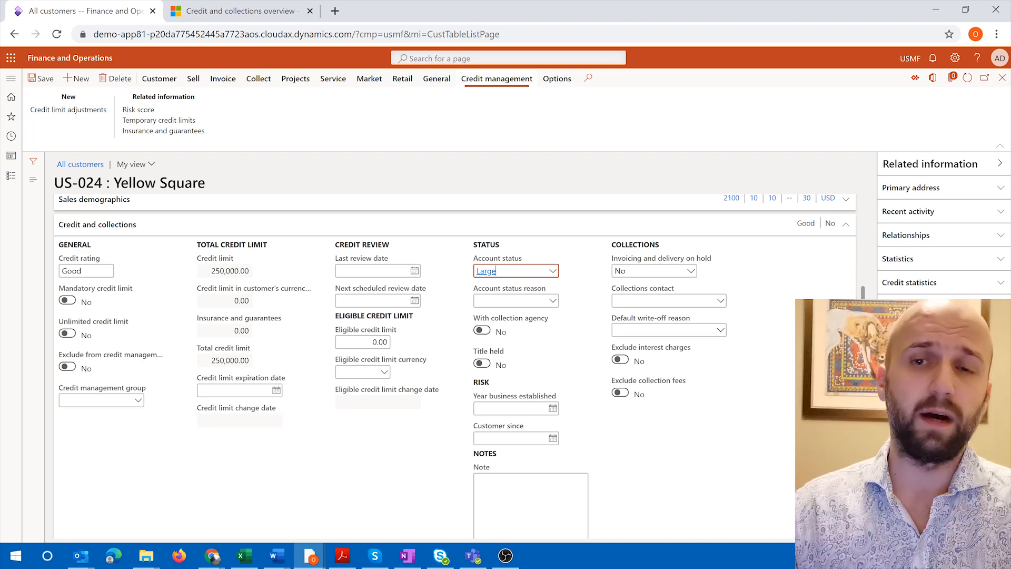
pyautogui.click(8, 79)
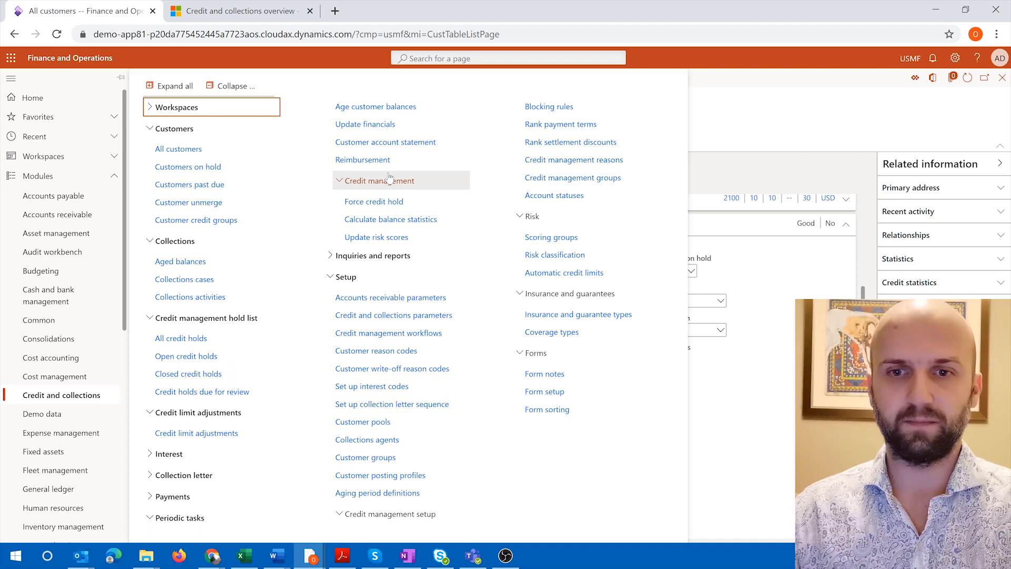
pyautogui.click(352, 240)
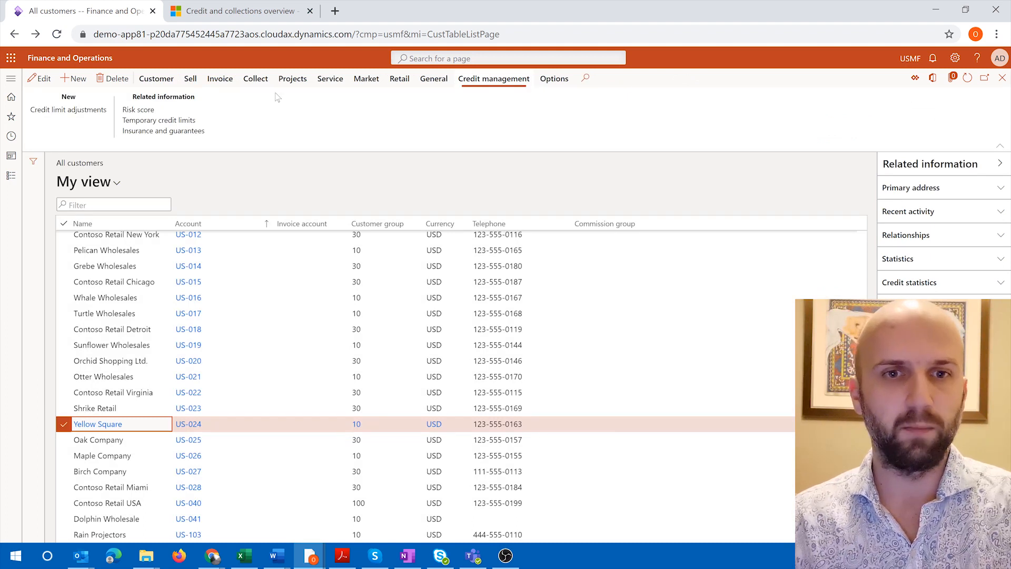
# Step: Review Yellow Square's updated risk score and the values and risk contributions of its Account and Growth scoring groups
pyautogui.click(148, 110)
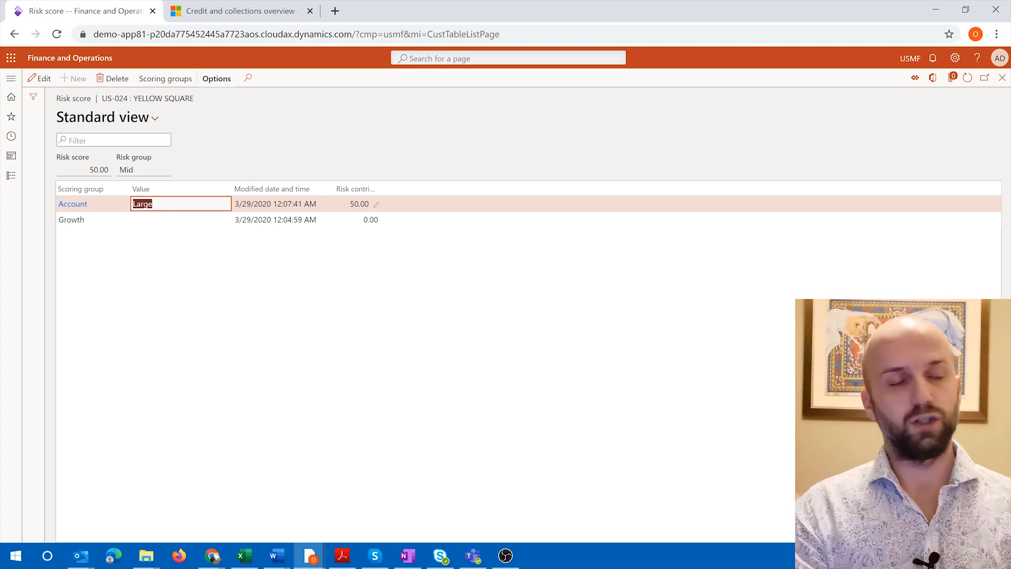
pyautogui.press('Tab')
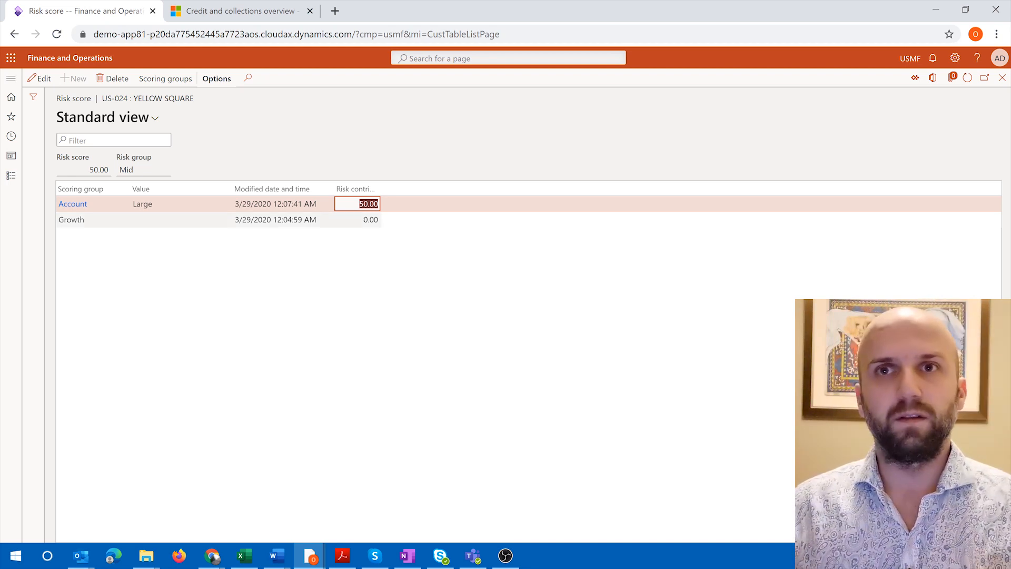
pyautogui.click(174, 220)
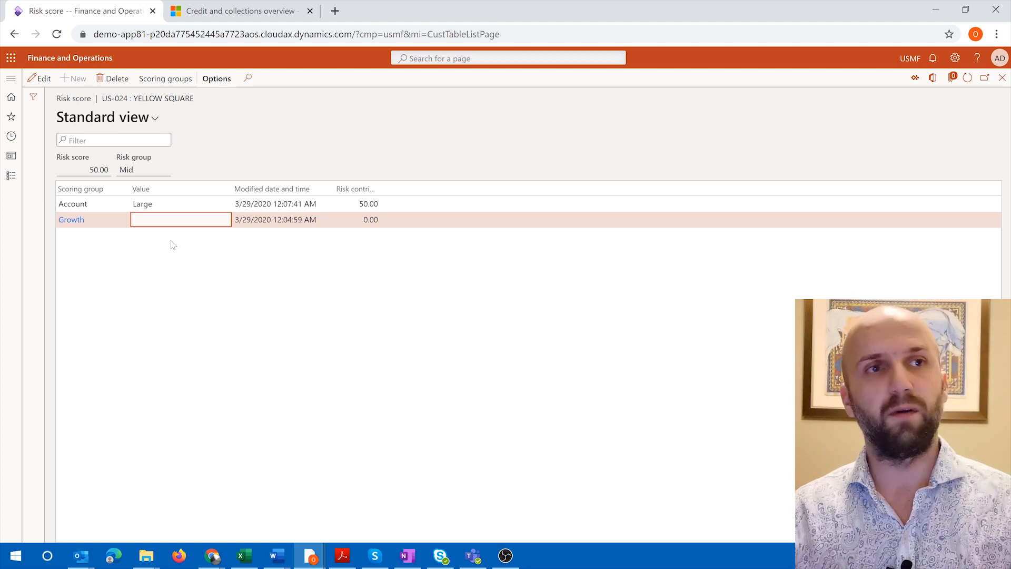
# Step: Set the value of Yellow Square's Growth scoring group to 80
pyautogui.press('F2')
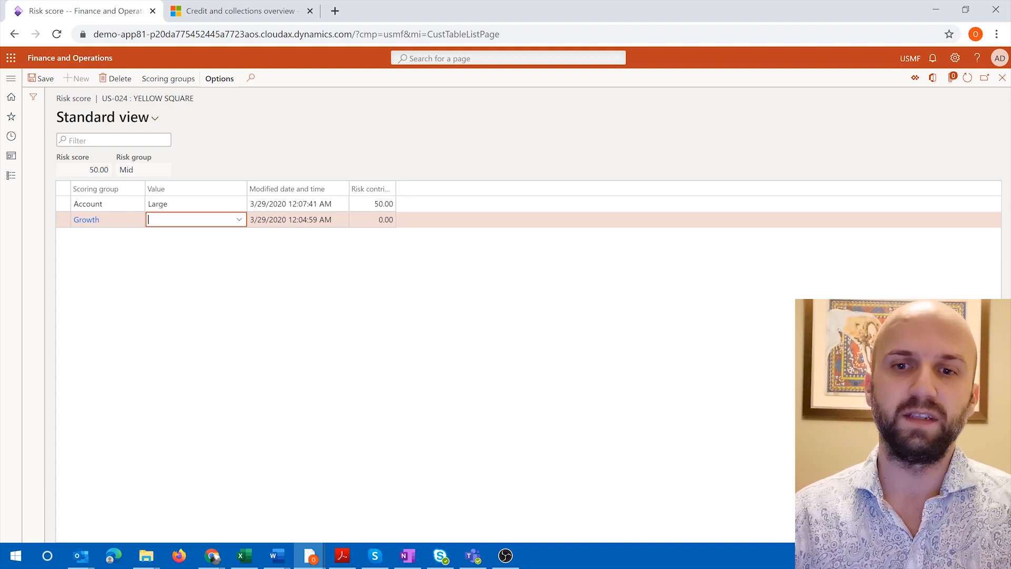
pyautogui.write('35')
pyautogui.press('Tab')
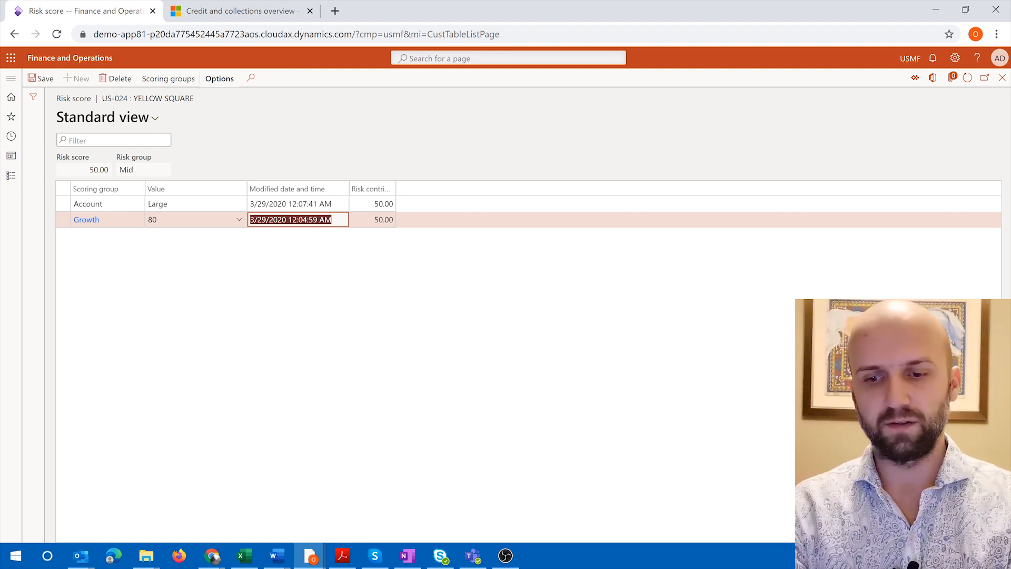
# Step: Set the value of Yellow Square's Growth scoring group to 45, check its risk contribution and close the risk score page
pyautogui.hotkey('shift', 'Tab')
pyautogui.write('45')
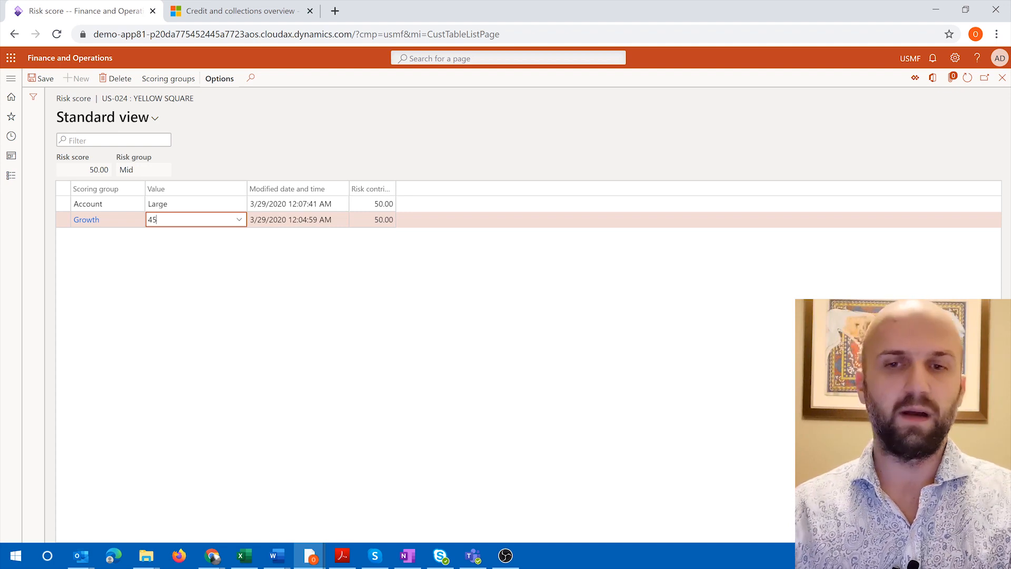
pyautogui.click(377, 220)
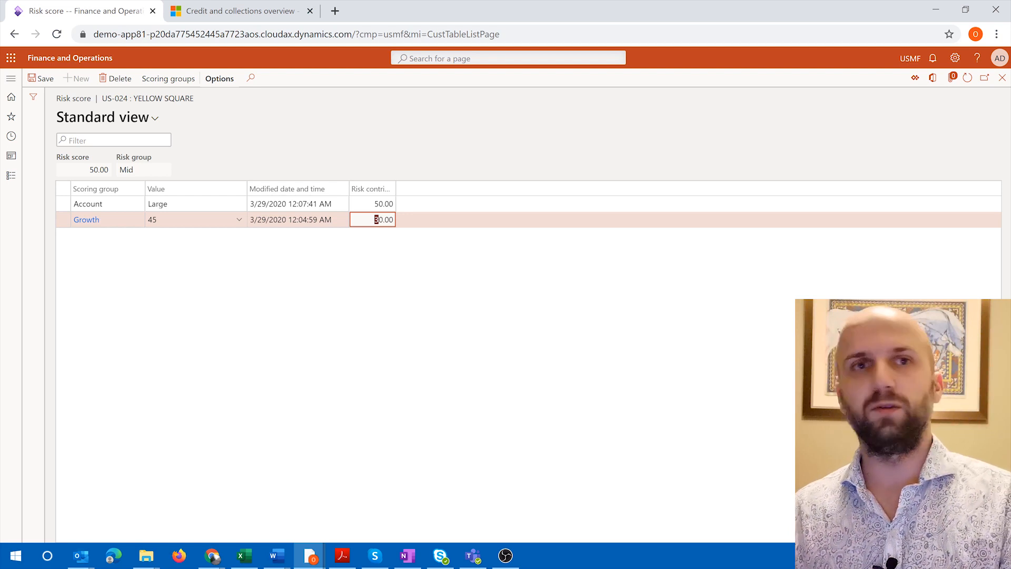
pyautogui.click(400, 226)
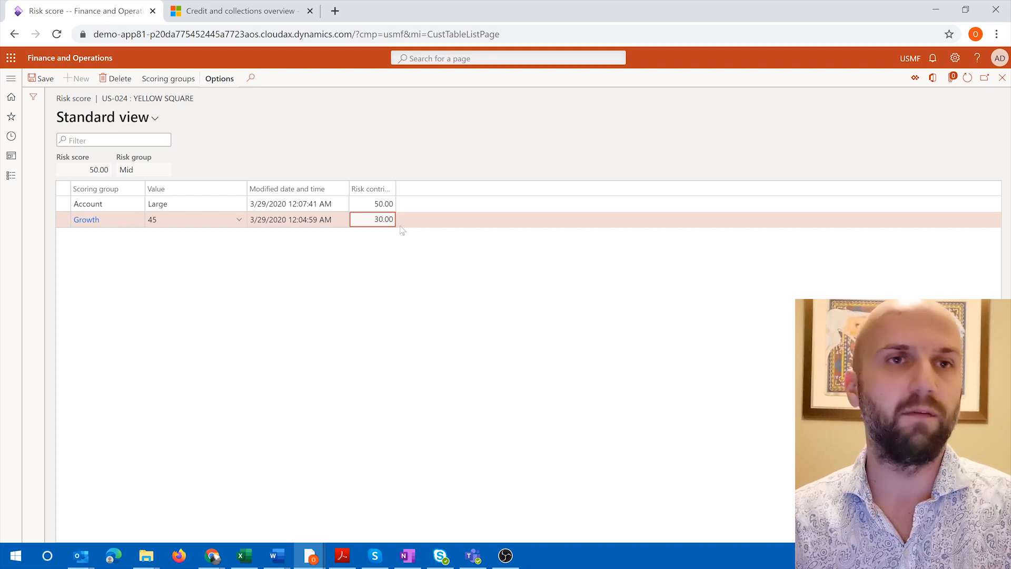
pyautogui.click(1002, 79)
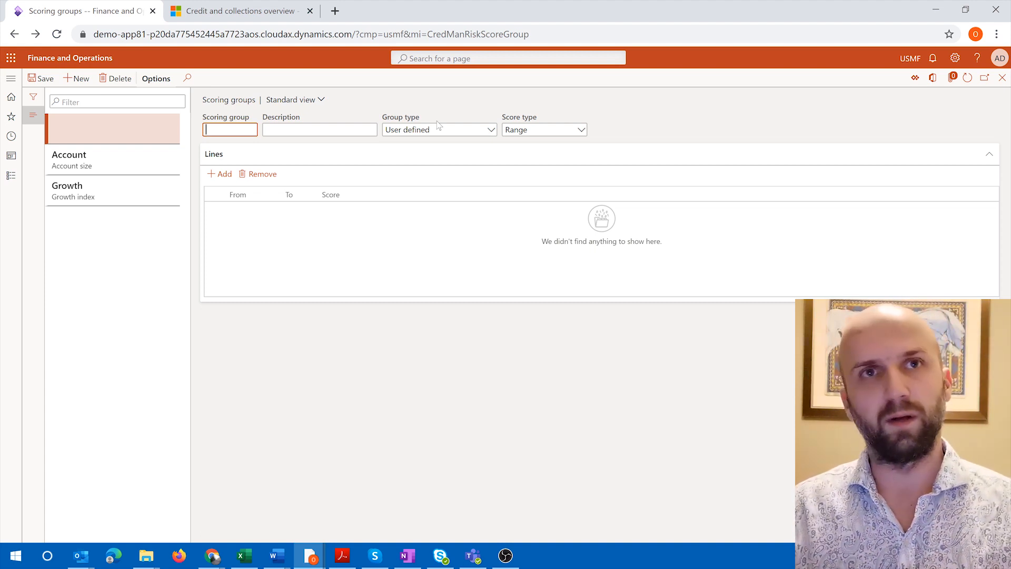
# Step: Examine the group types available for a new scoring group and return to the list of all customers
pyautogui.click(491, 130)
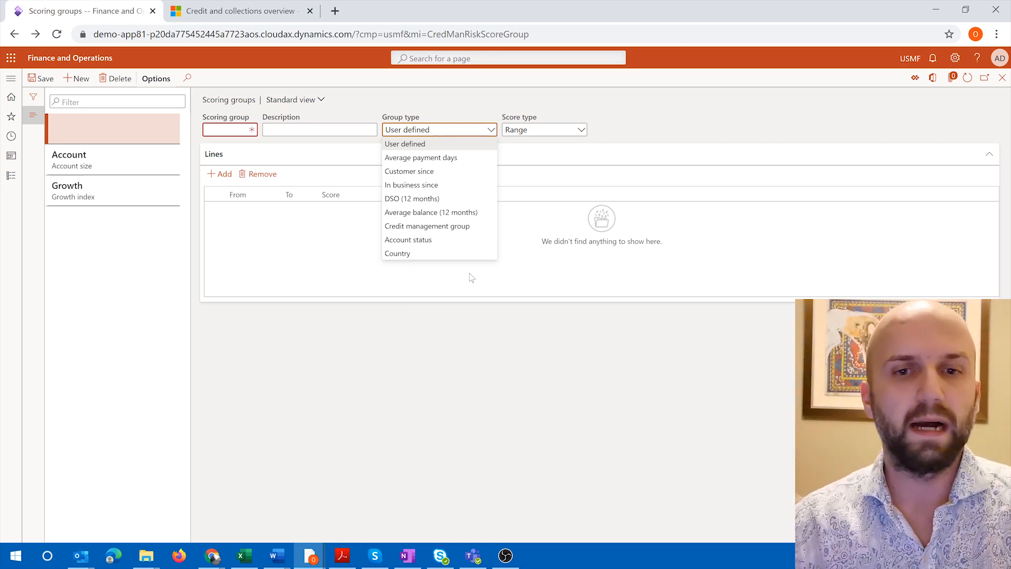
pyautogui.click(11, 78)
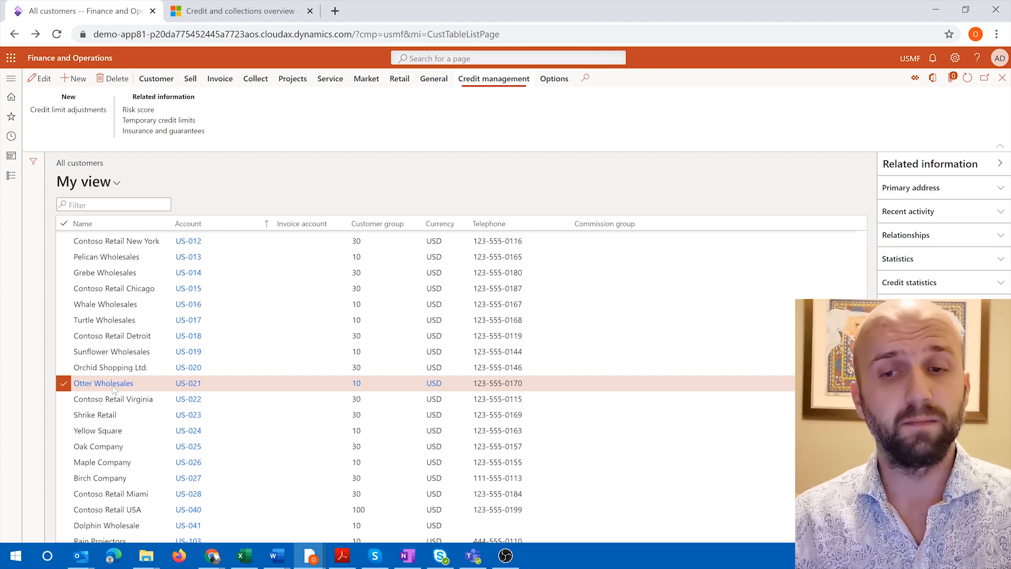
pyautogui.click(112, 384)
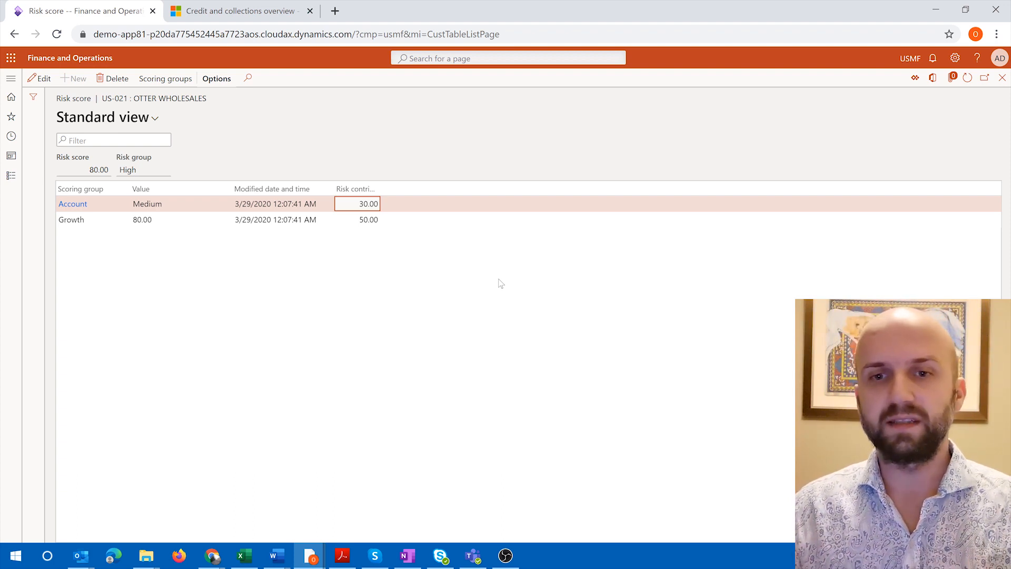
pyautogui.press('Down')
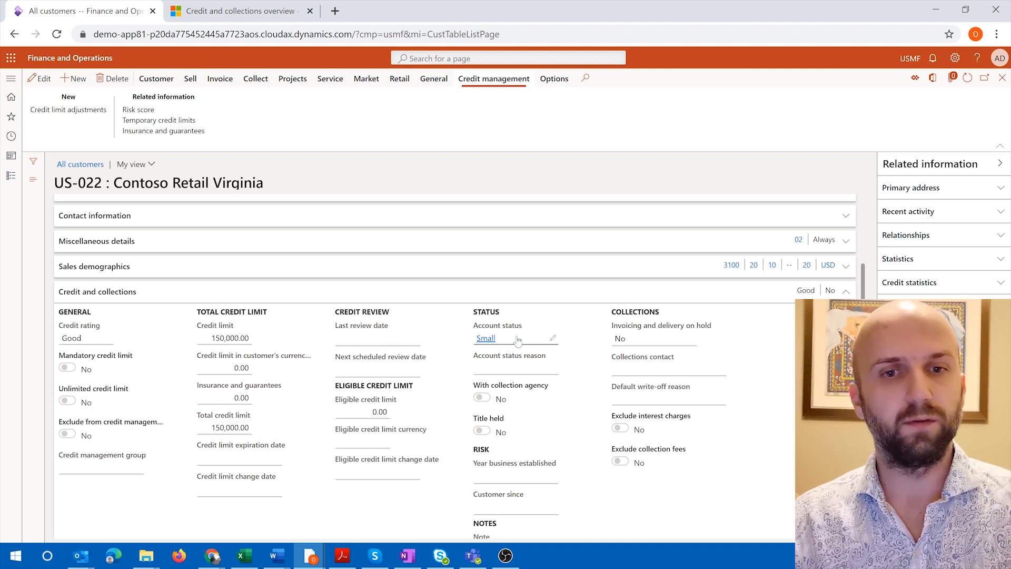
pyautogui.click(518, 340)
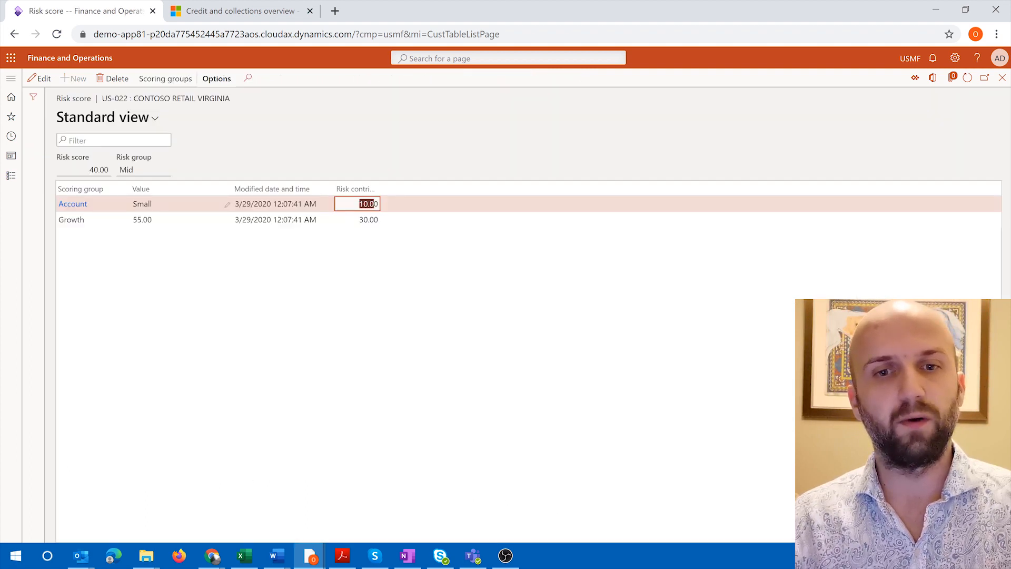
pyautogui.press('Down')
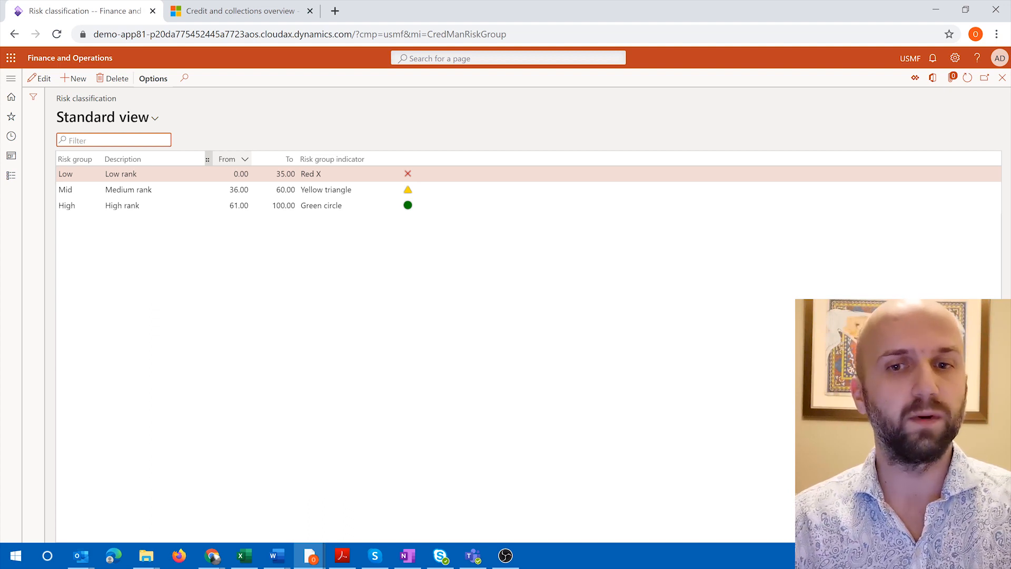
# Step: Examine the ranges and indicators of the Mid and High risk classifications, and open the automatic credit limits
pyautogui.click(160, 190)
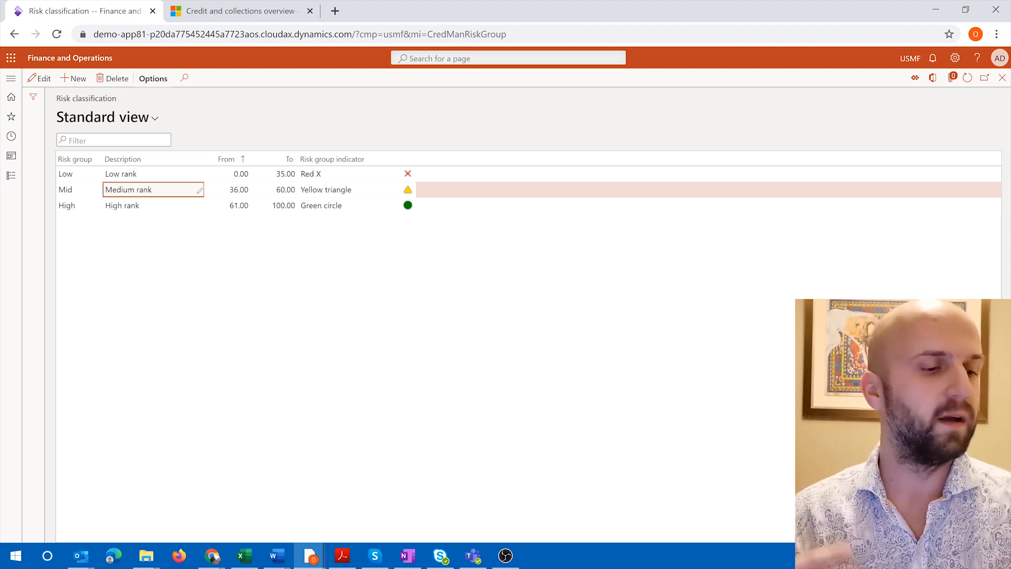
pyautogui.press('Down')
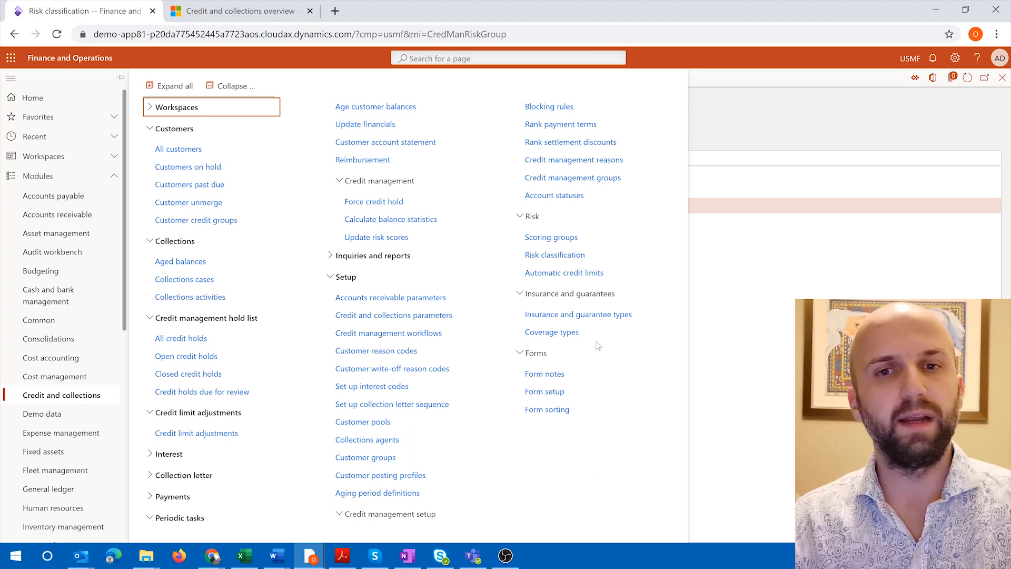
pyautogui.click(564, 272)
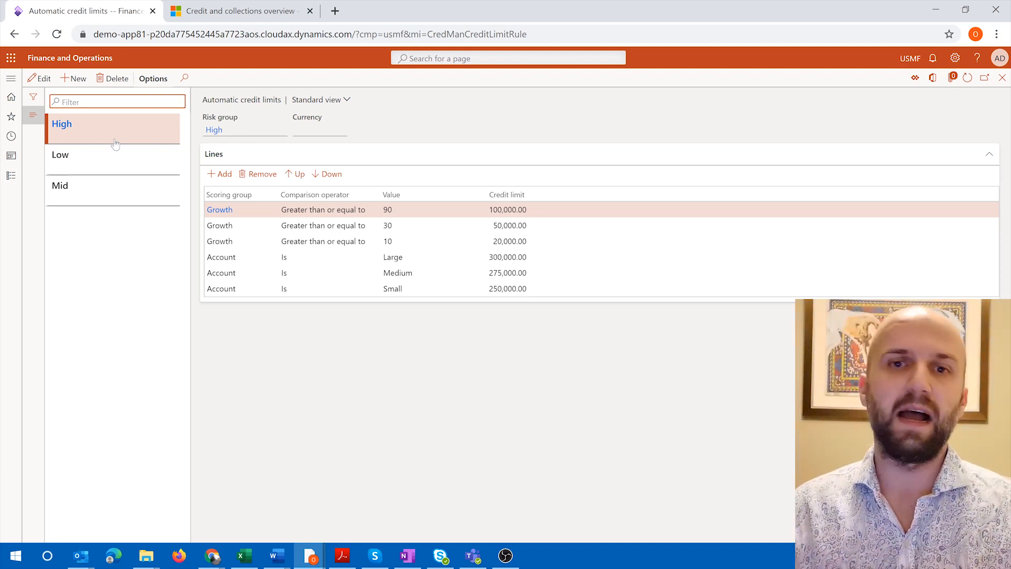
# Step: Try to create a new automatic credit limit rule for the Low risk group
pyautogui.hotkey('alt', 'n')
pyautogui.click(282, 129)
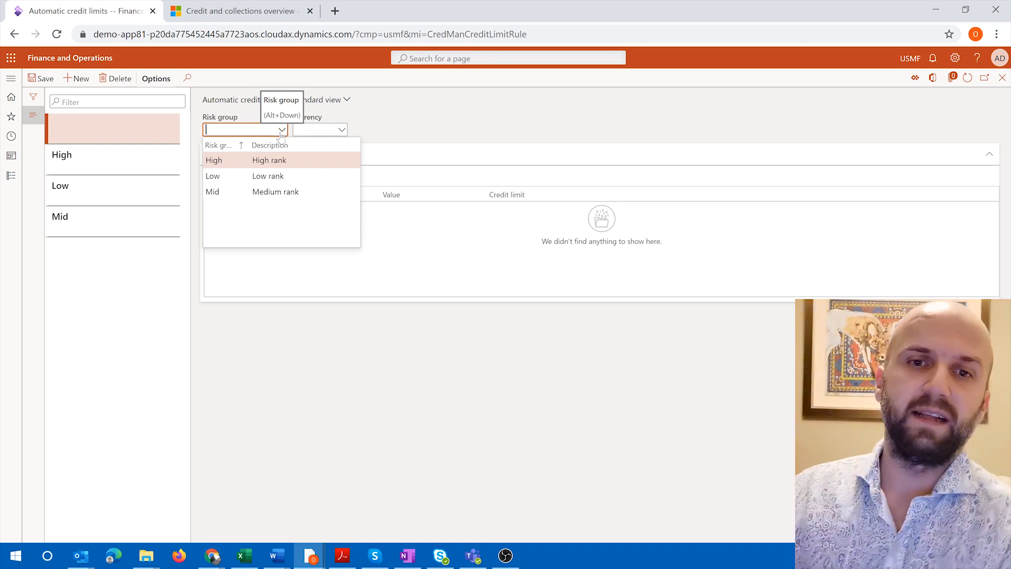
pyautogui.click(268, 176)
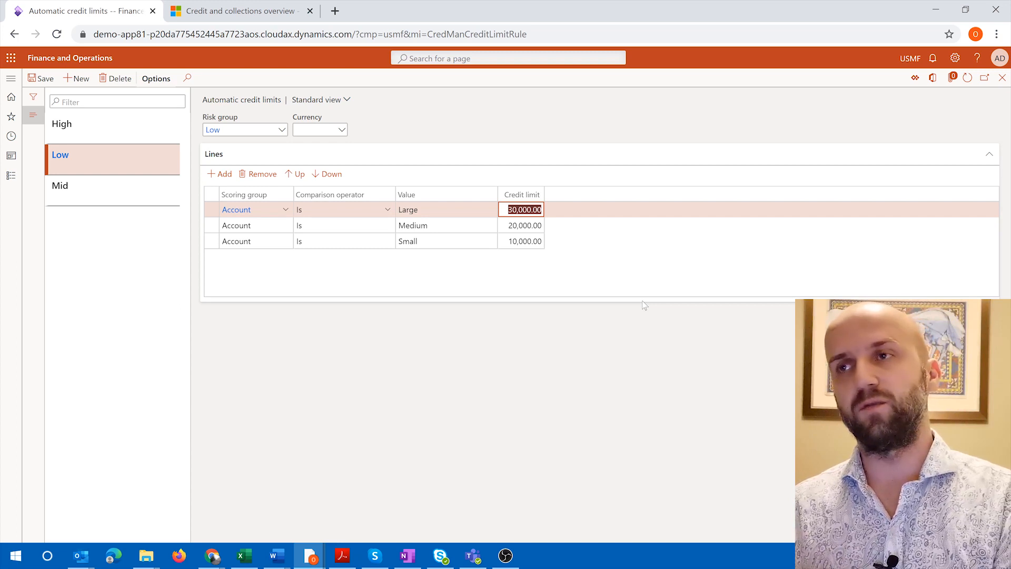
# Step: Examine the automatic credit limit lines for the Low risk group's Account scoring and the Mid risk group's Growth scoring
pyautogui.click(361, 226)
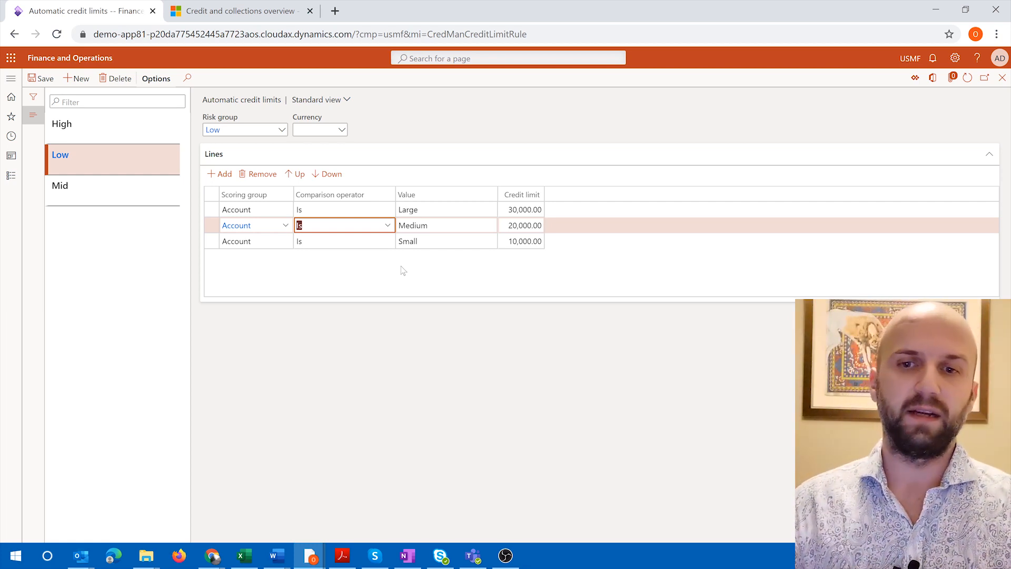
pyautogui.press('Down')
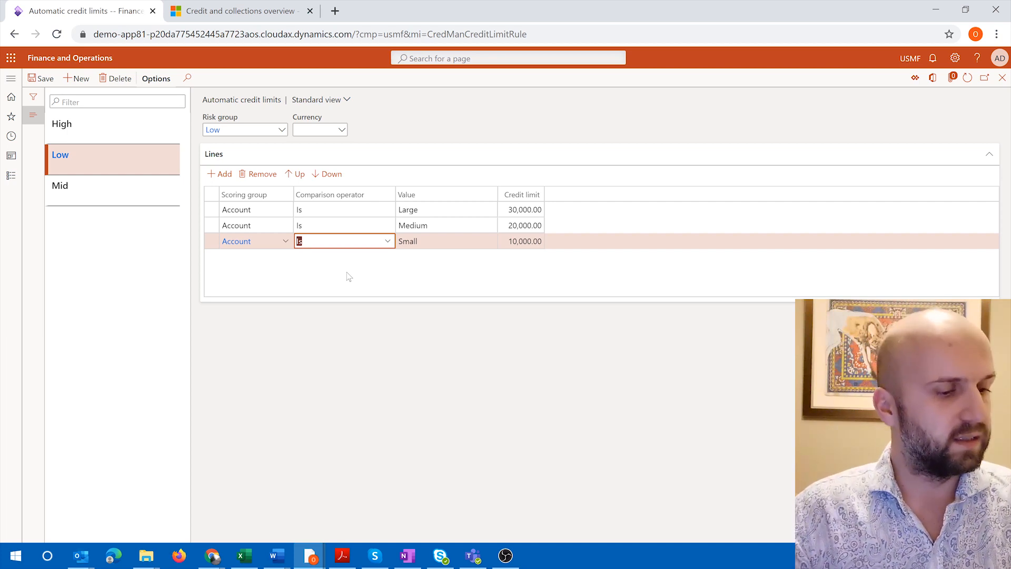
pyautogui.click(99, 195)
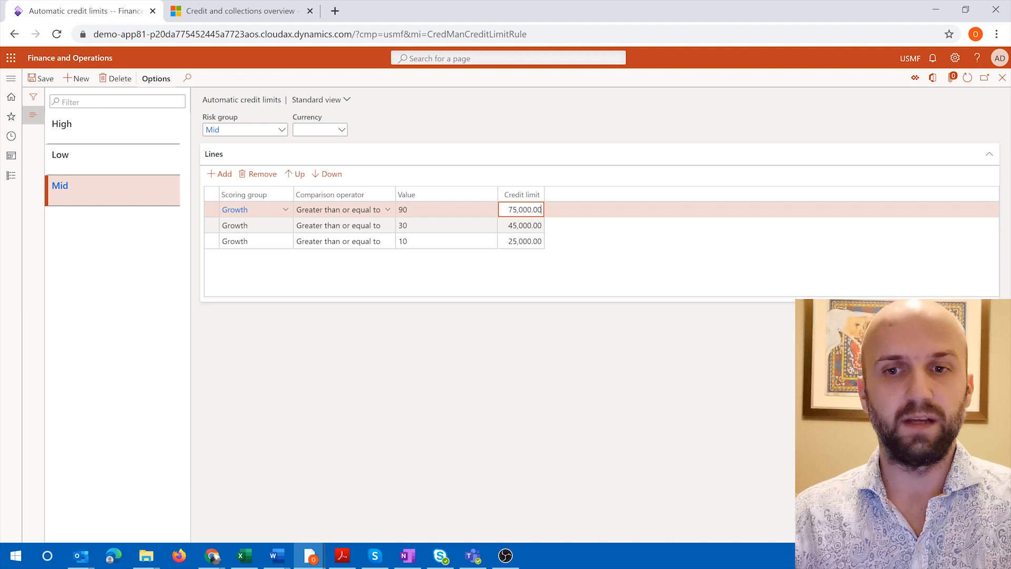
pyautogui.click(410, 225)
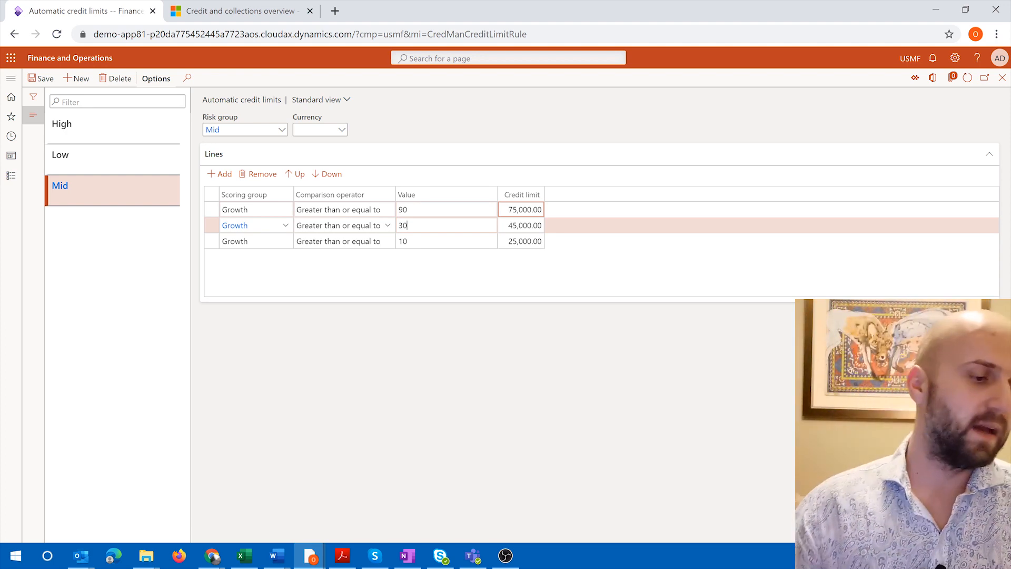
pyautogui.press('Down')
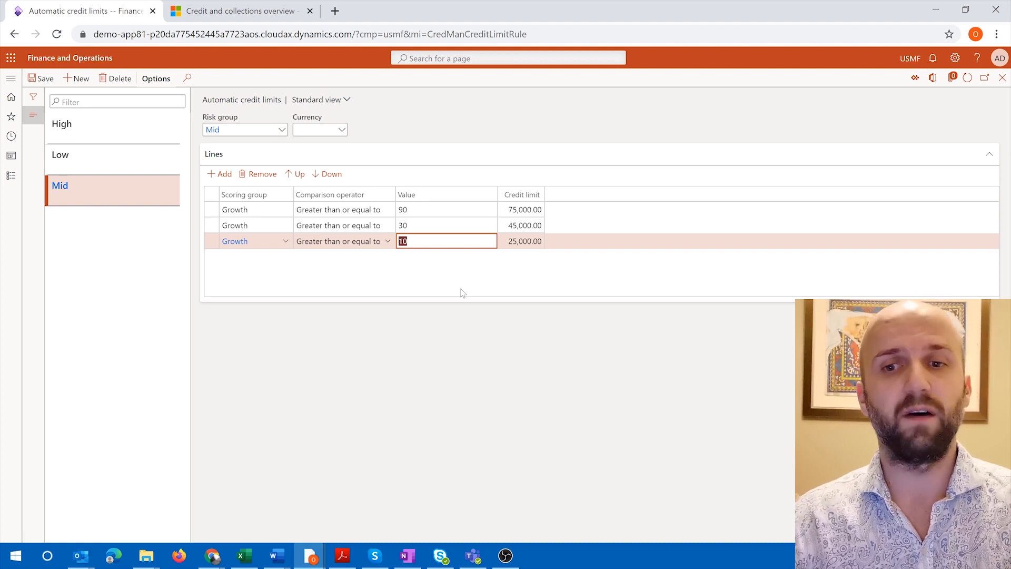
pyautogui.click(365, 226)
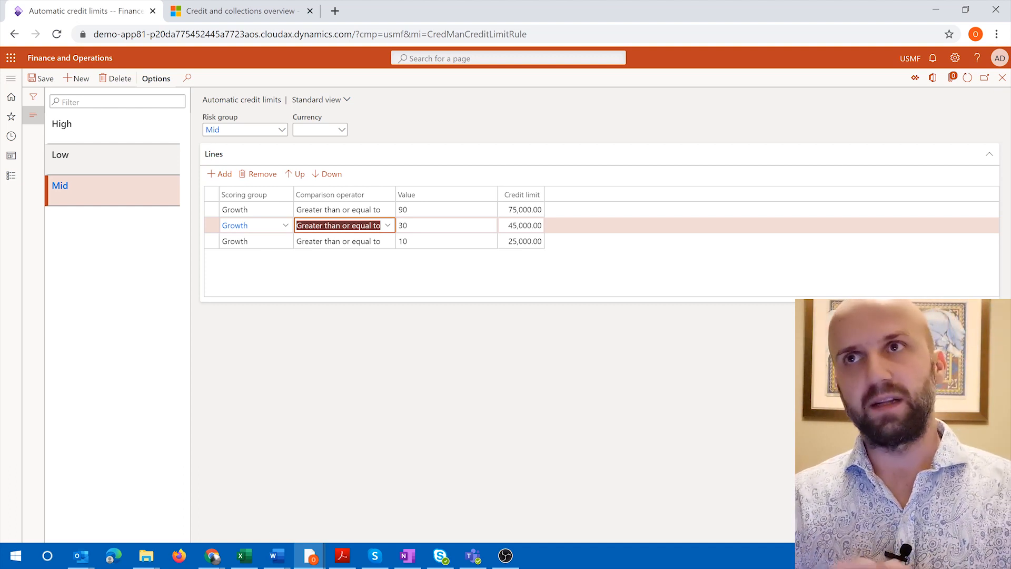
# Step: Select the High risk group's automatic credit limits and open the list of credit limit adjustments
pyautogui.click(132, 142)
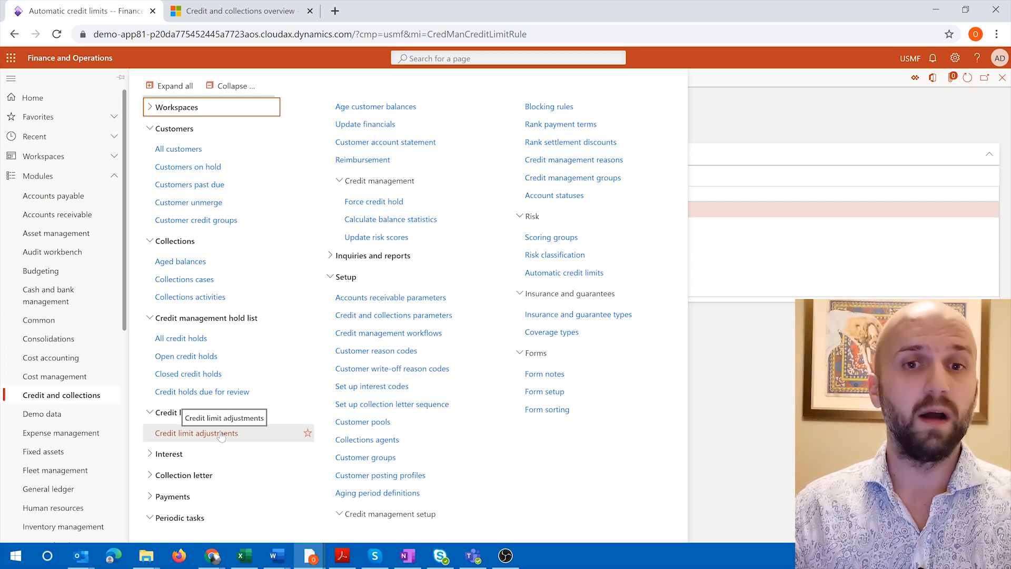
pyautogui.click(221, 434)
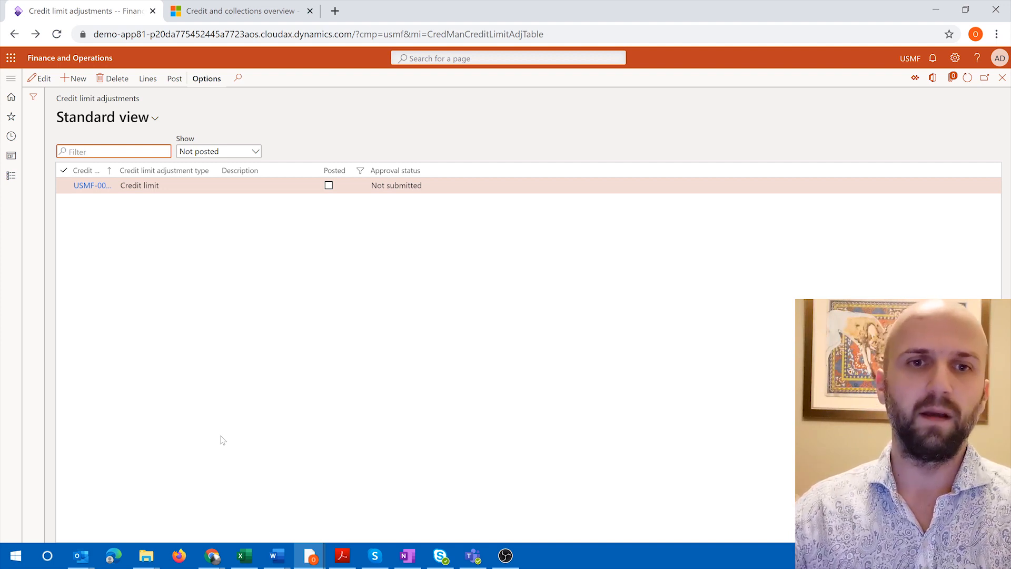
# Step: Open the credit limit adjustment USMF-000002 and generate its lines from automatic credit limits with new expiry date 5/31/2020, deleting existing lines
pyautogui.click(149, 187)
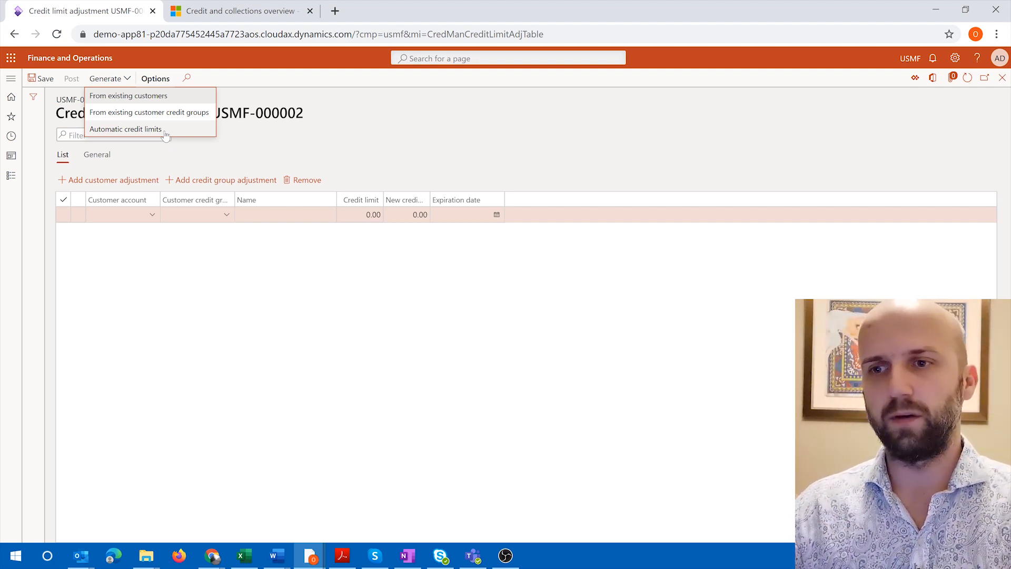
pyautogui.click(127, 130)
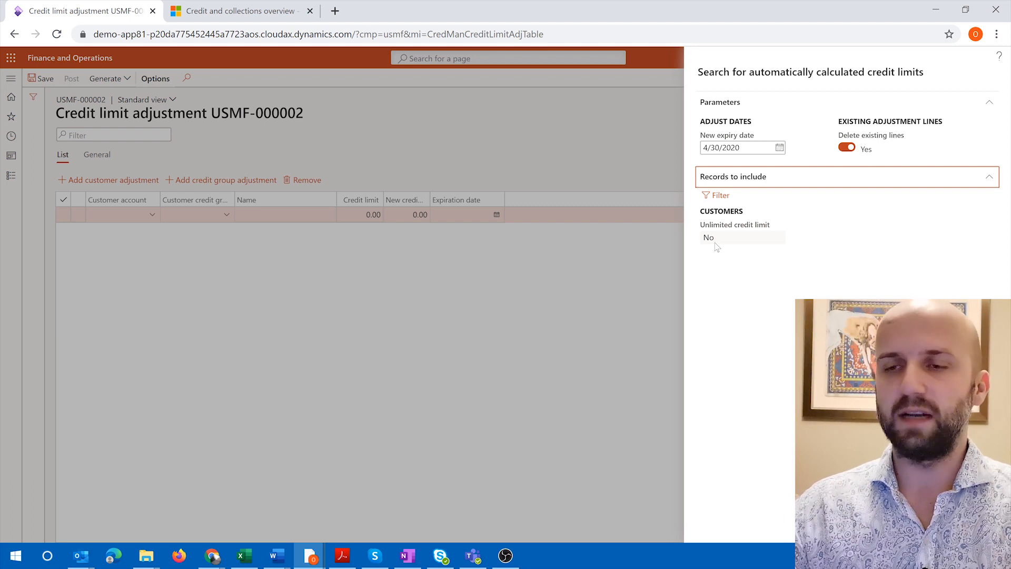
pyautogui.click(716, 242)
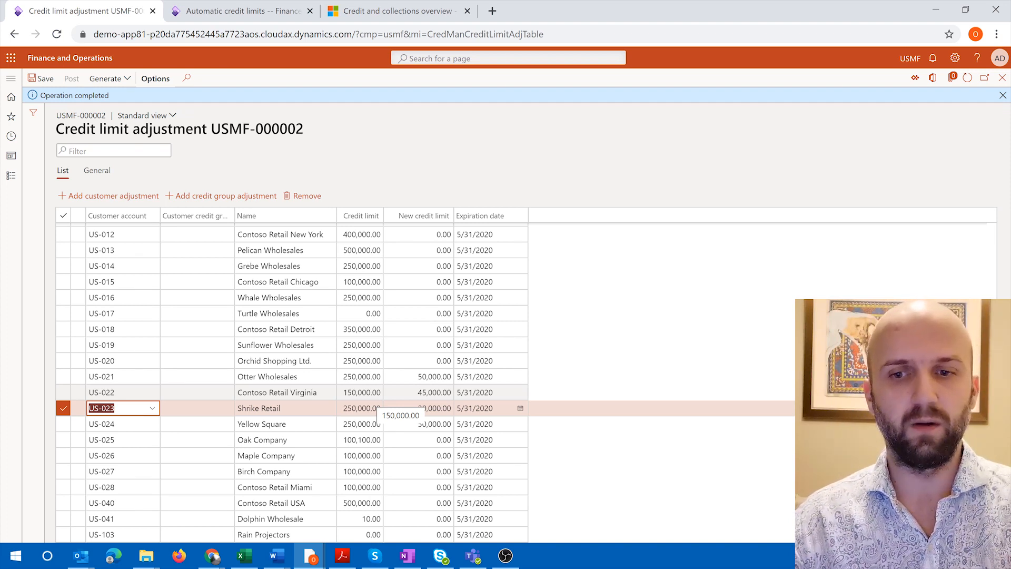
# Step: Compare the new credit limits of customers US-023 and US-022 with the Mid risk group's Growth lines in the automatic credit limits
pyautogui.press('Tab')
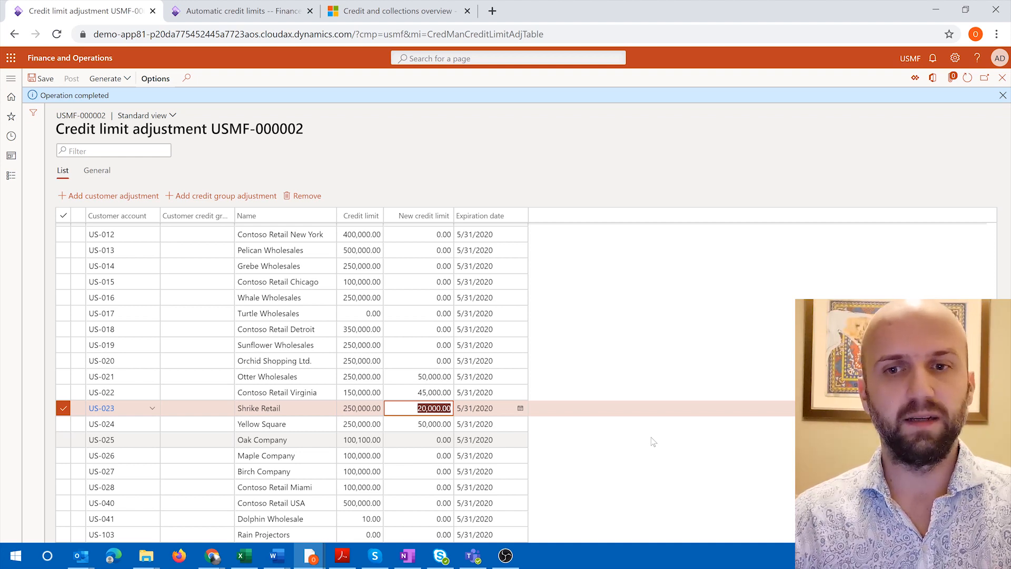
pyautogui.hotkey('ctrl', 'Tab')
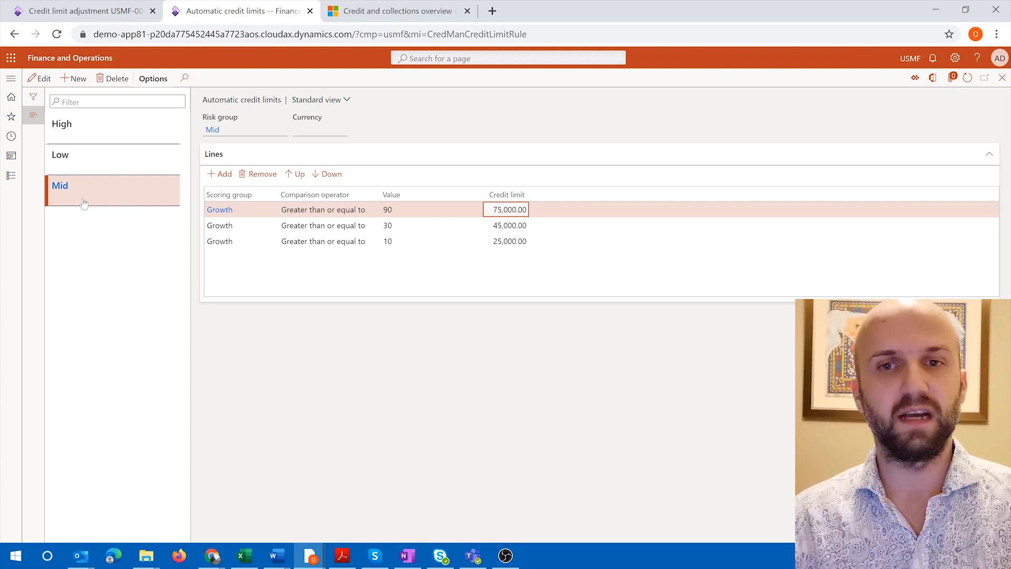
pyautogui.click(86, 11)
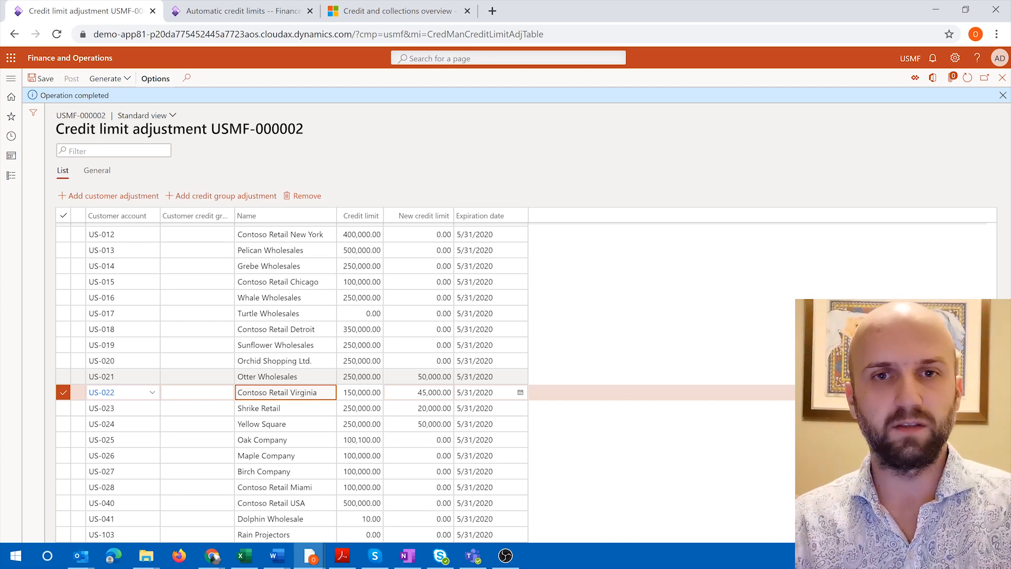
pyautogui.hotkey('ctrl', 'Tab')
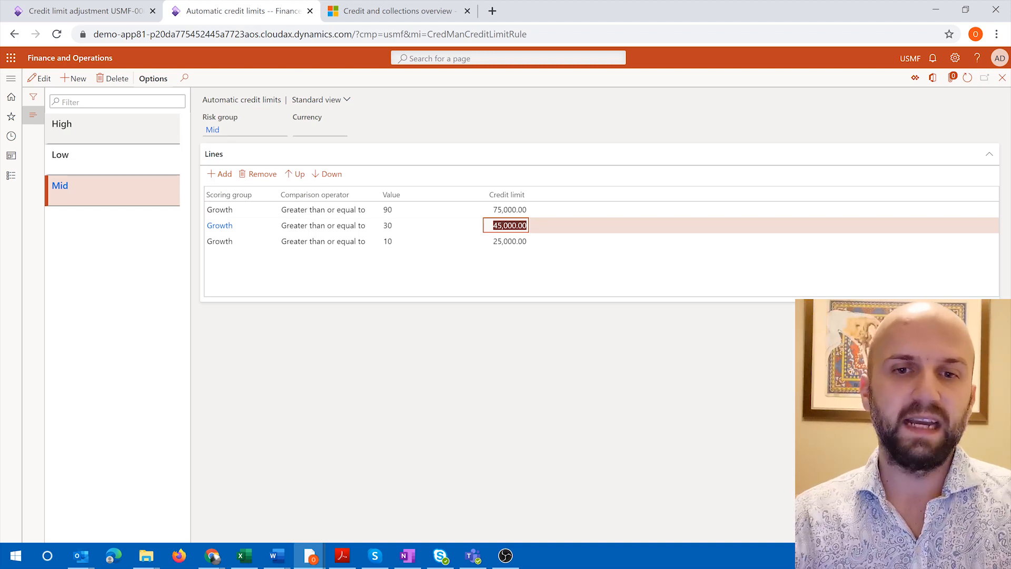
# Step: Move the High risk group's Account Medium line directly below the Growth 90 line, and check the adjustment lines against the reordered rules
pyautogui.click(113, 128)
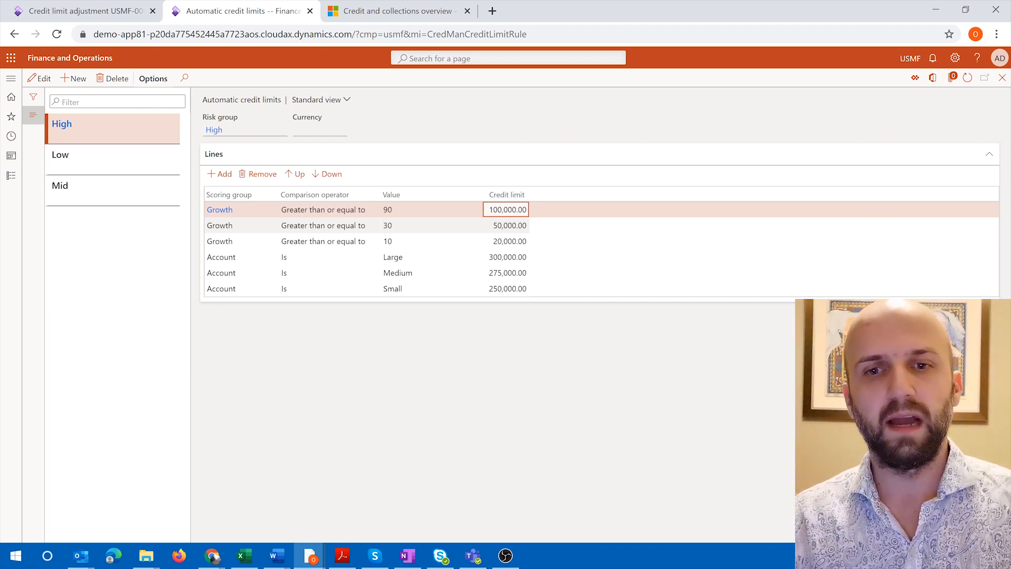
pyautogui.click(324, 228)
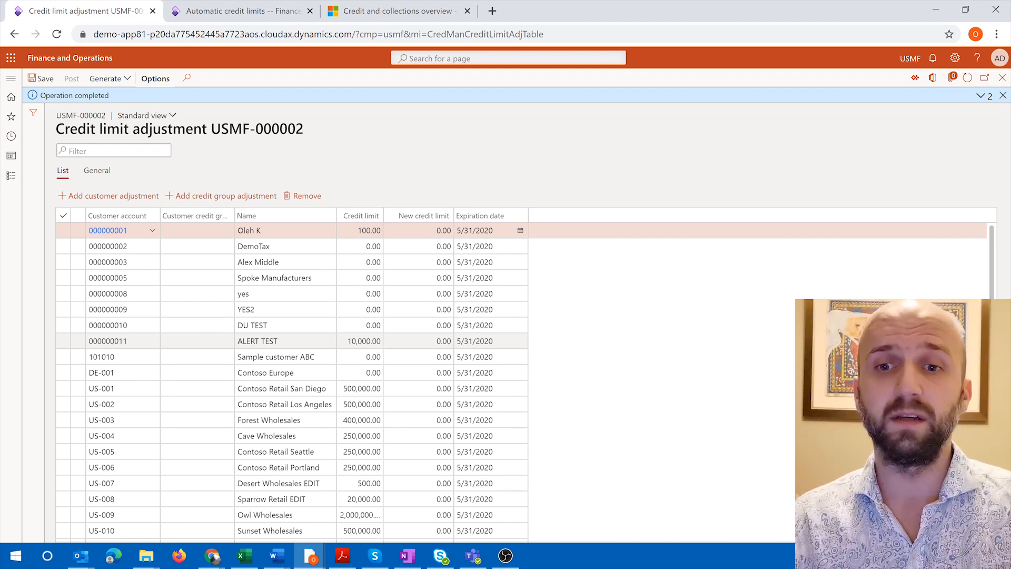
pyautogui.hotkey('ctrl', 'Tab')
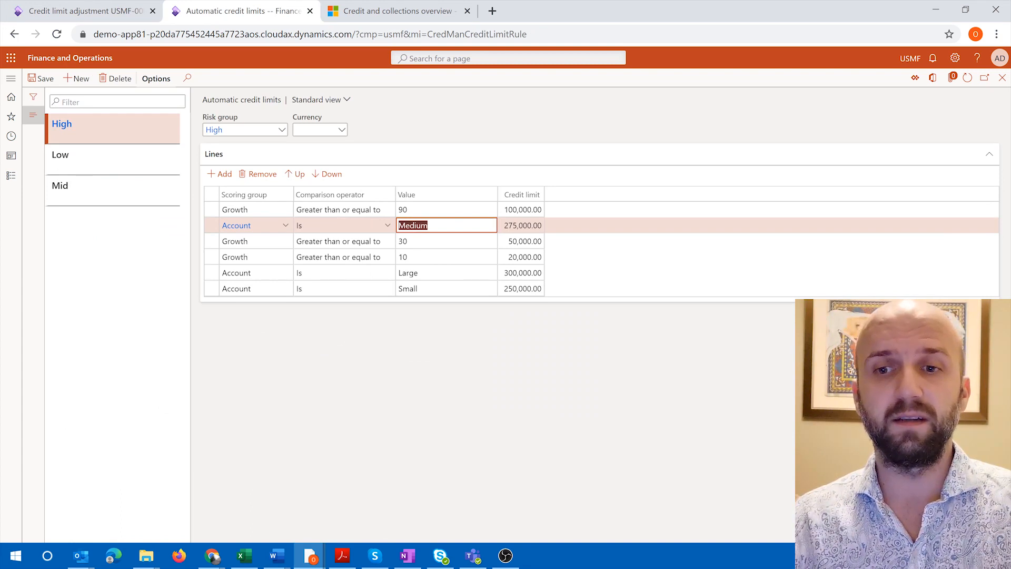